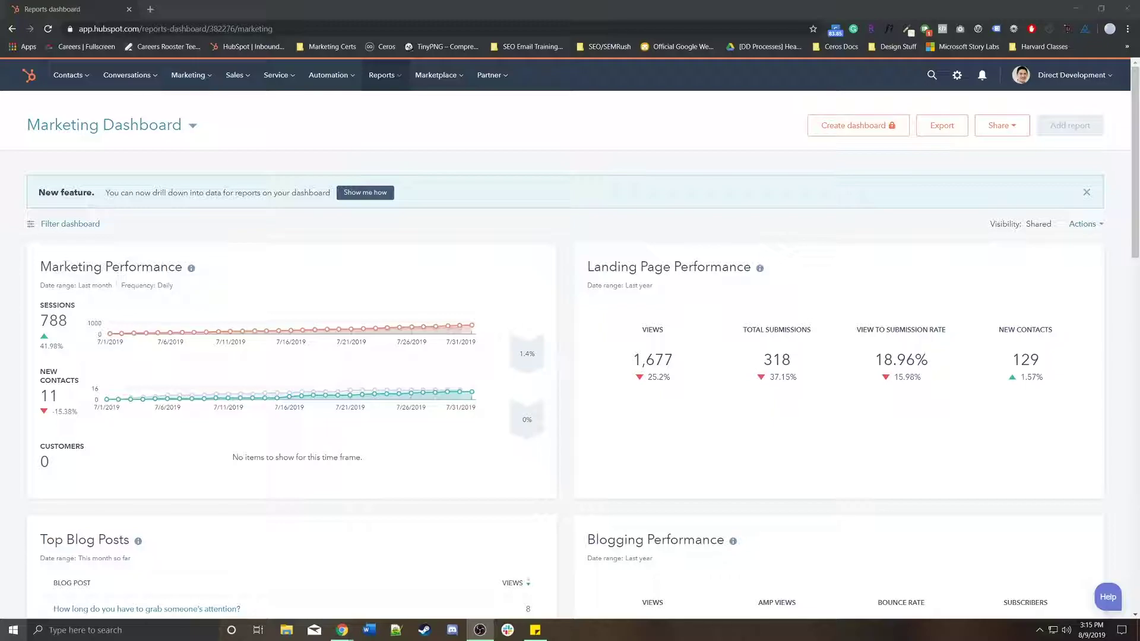
# Step: Open the marketing Forms list and view its analytics for Today, followed by All time
pyautogui.click(190, 75)
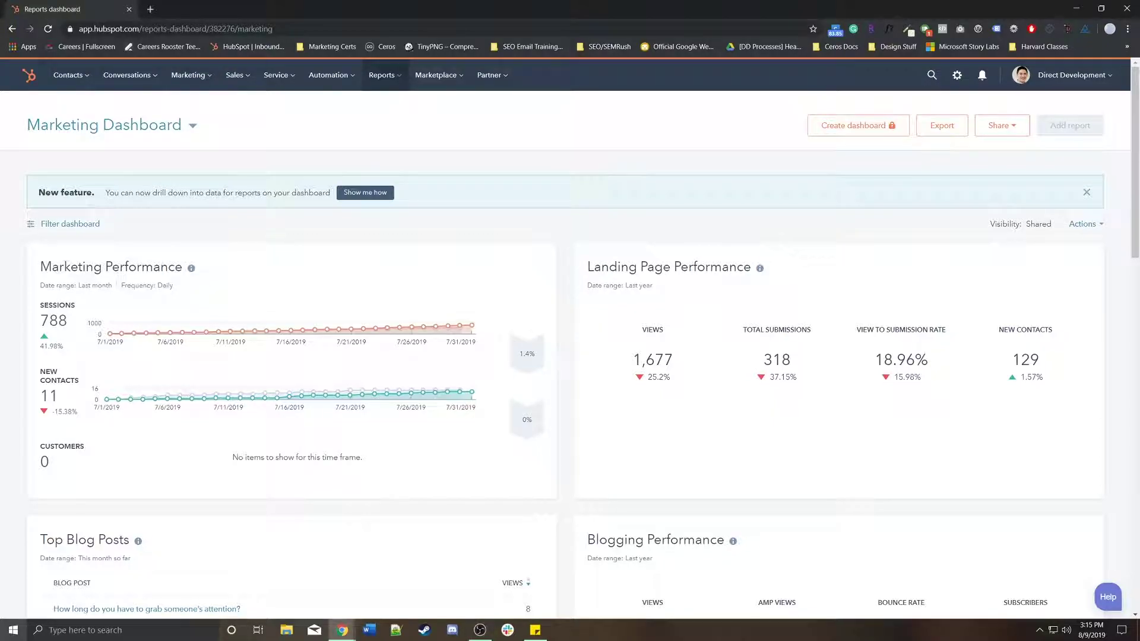
pyautogui.moveTo(202, 239)
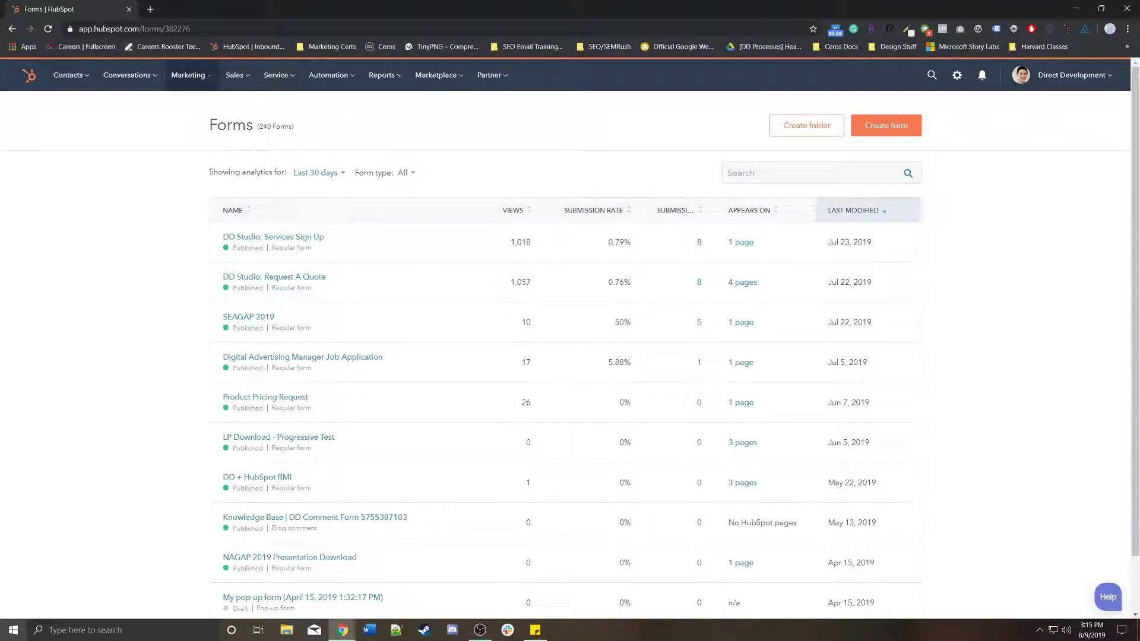
pyautogui.click(315, 172)
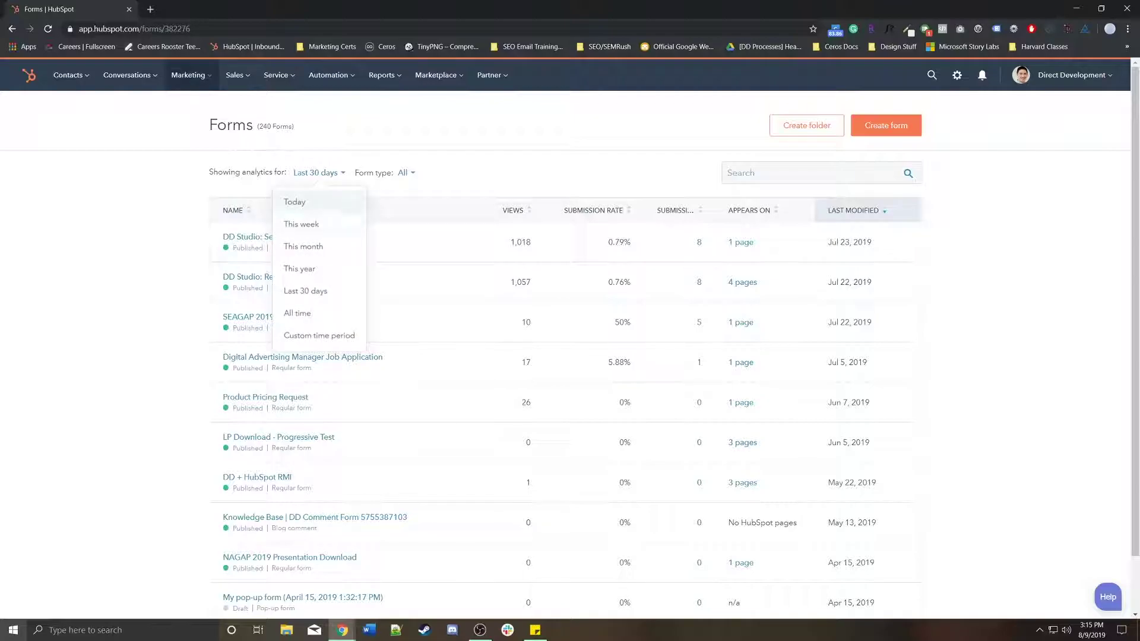
pyautogui.click(302, 202)
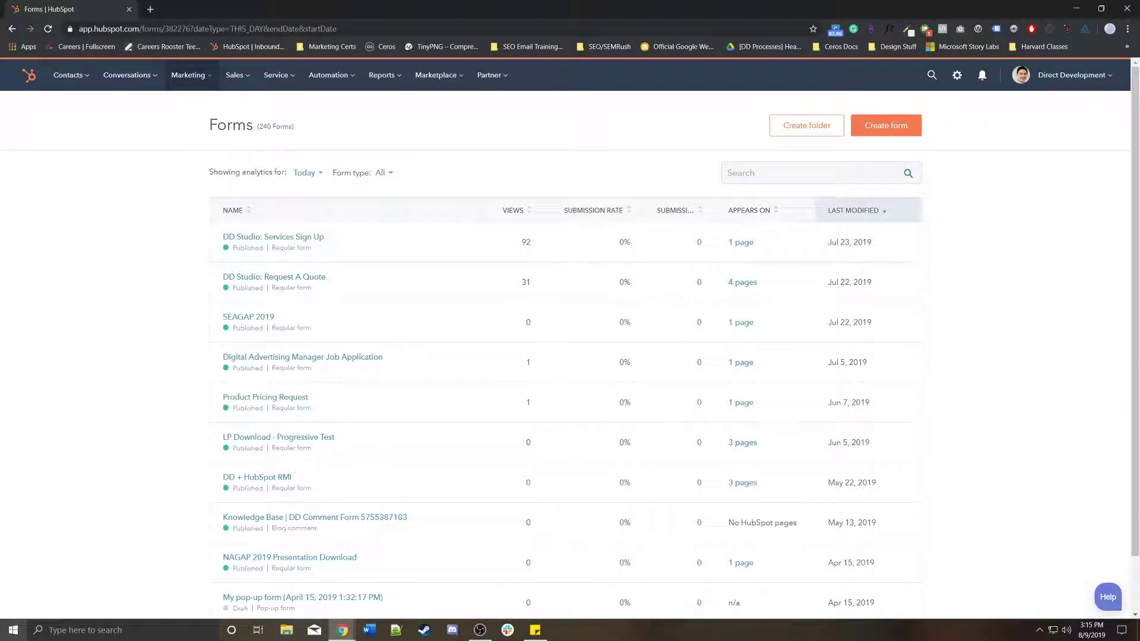
pyautogui.click(305, 172)
pyautogui.click(286, 313)
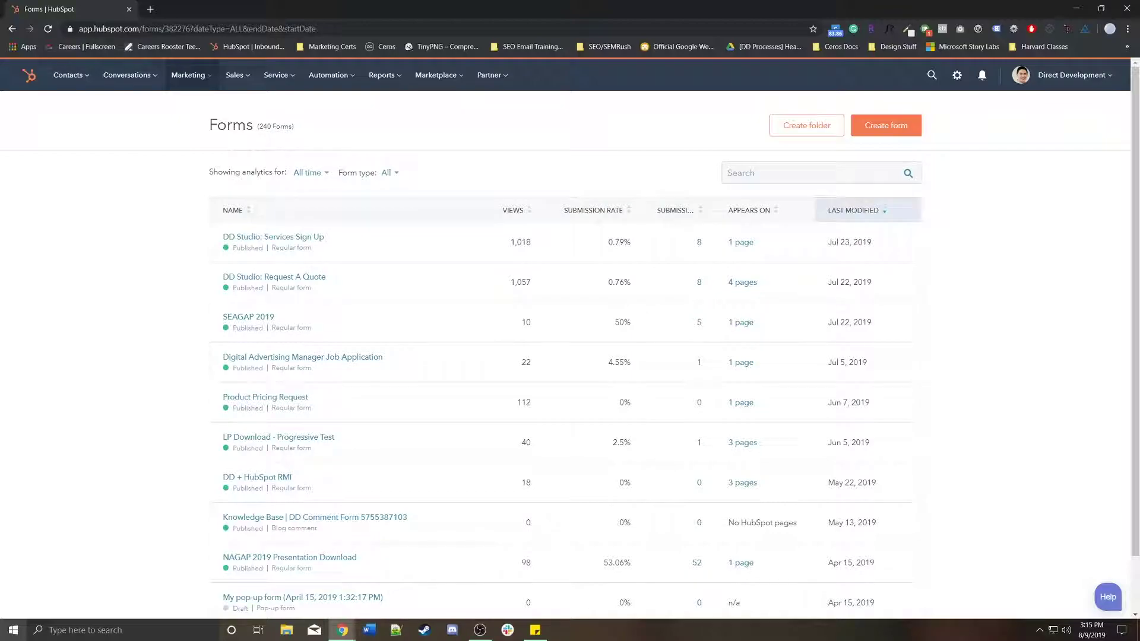
# Step: Start creating a form, preview the Pop-up Form type, and continue with the Regular Form type
pyautogui.click(886, 126)
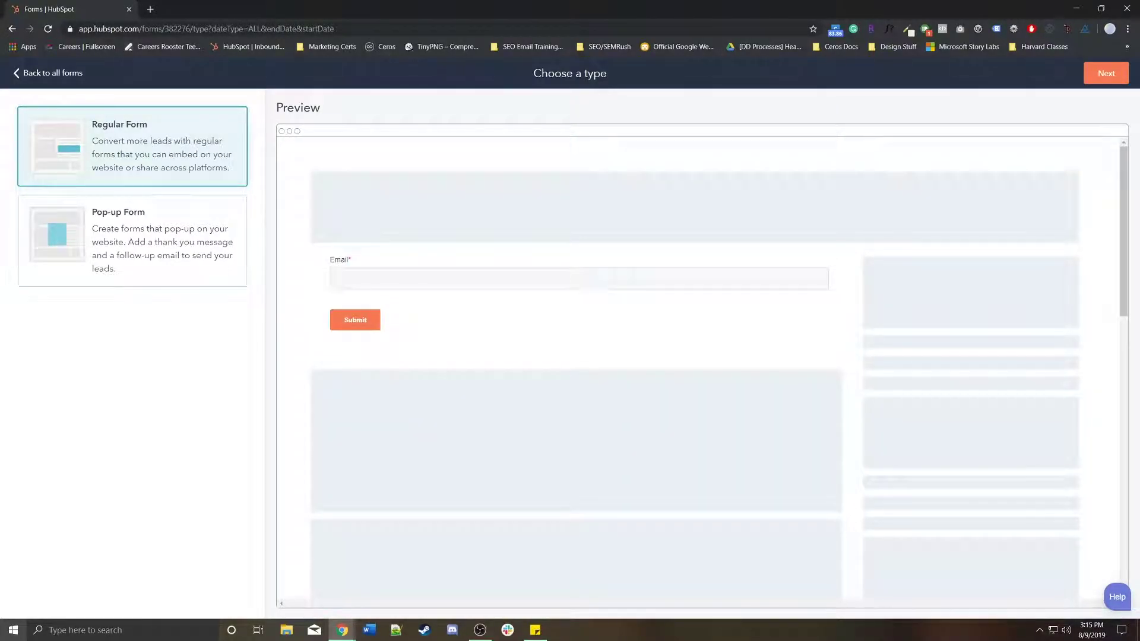
pyautogui.click(132, 240)
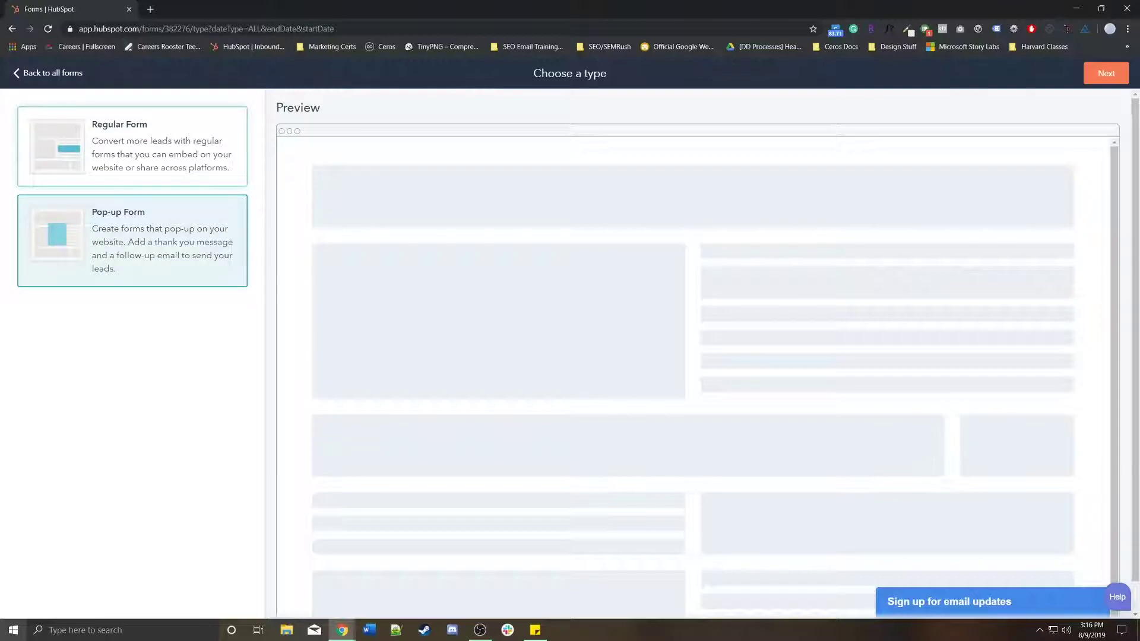
pyautogui.click(132, 146)
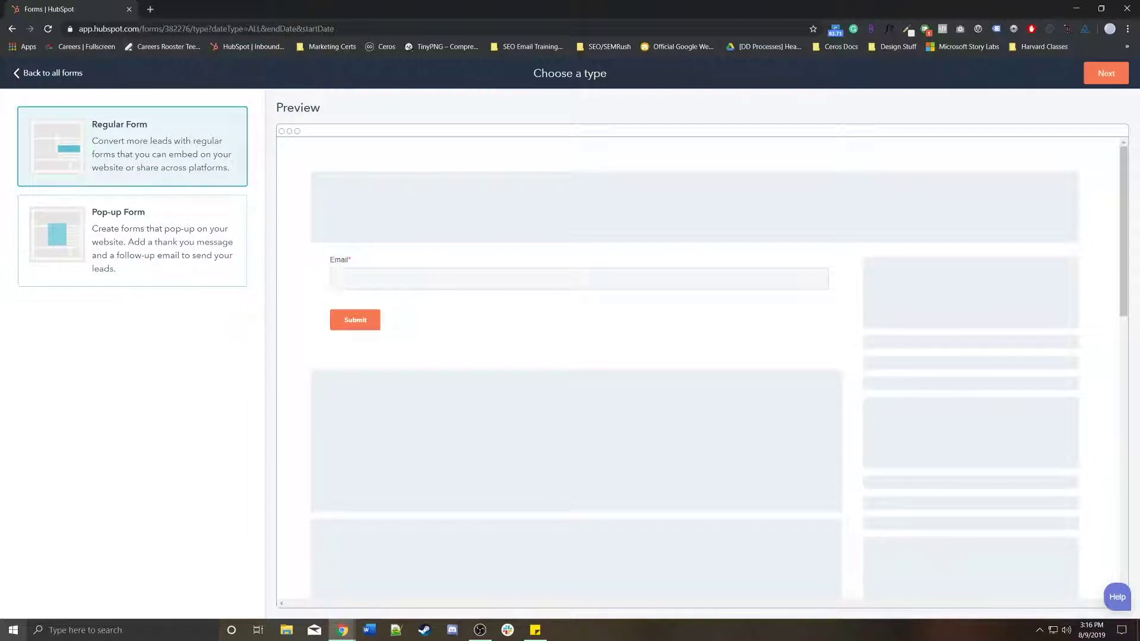
pyautogui.click(1106, 73)
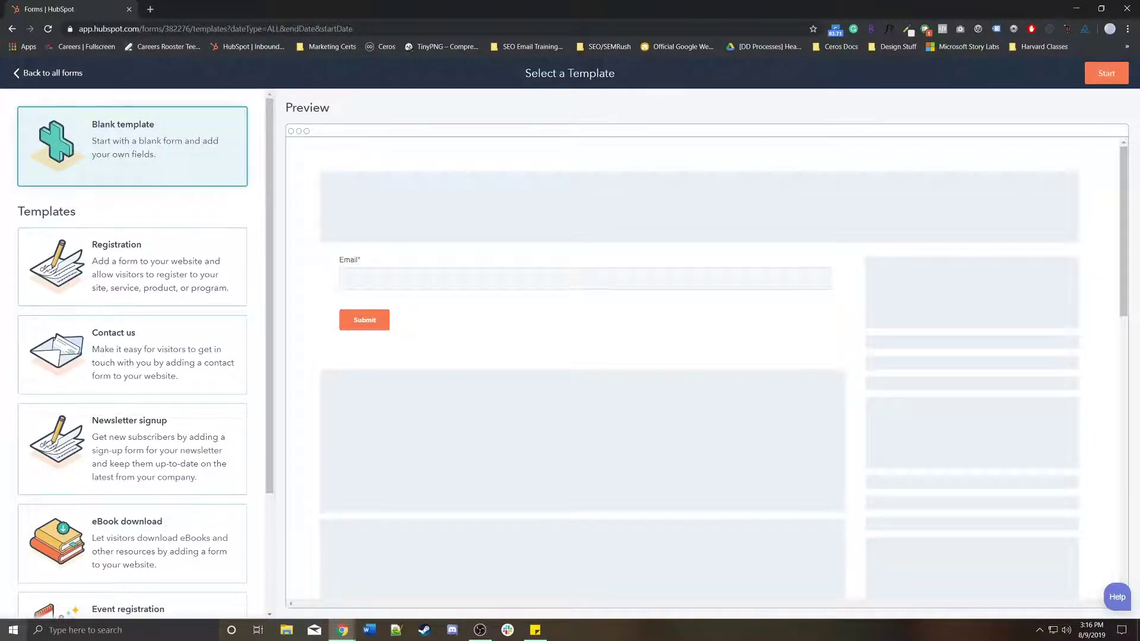
# Step: Preview the Registration, Contact us, Newsletter signup and eBook download templates, and start the form from the Blank template
pyautogui.click(132, 267)
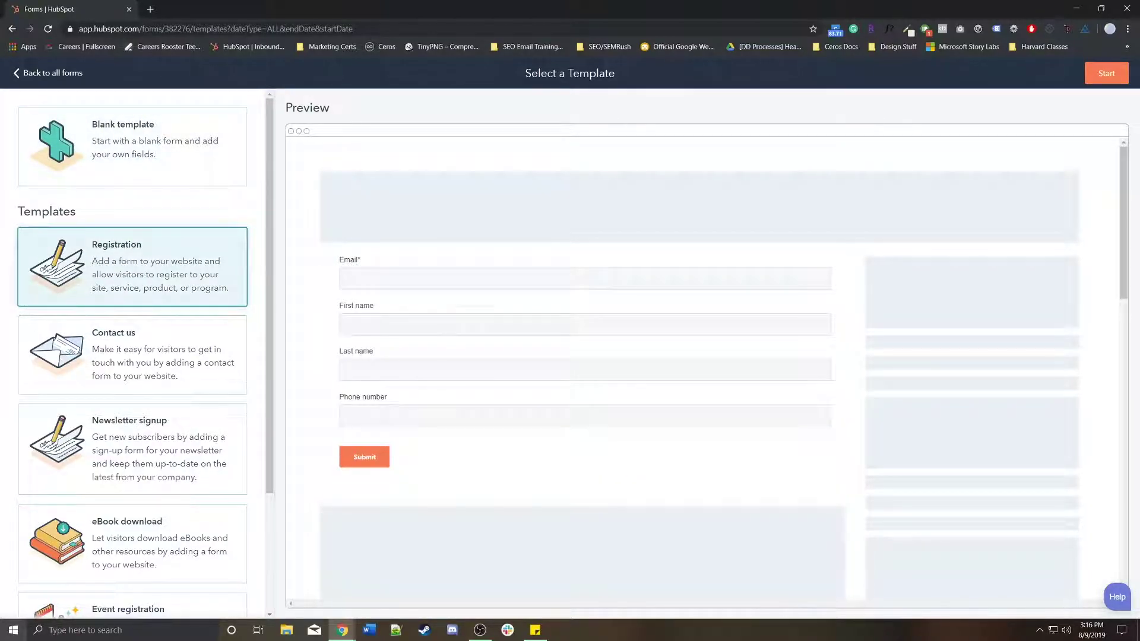
pyautogui.click(132, 355)
pyautogui.click(131, 449)
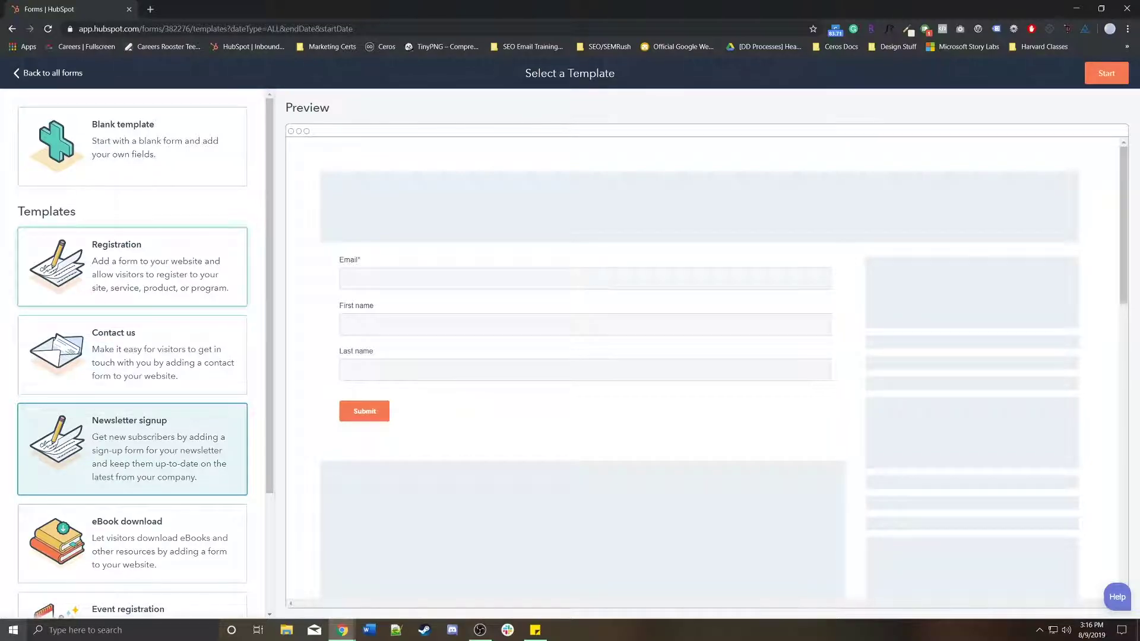
pyautogui.click(132, 355)
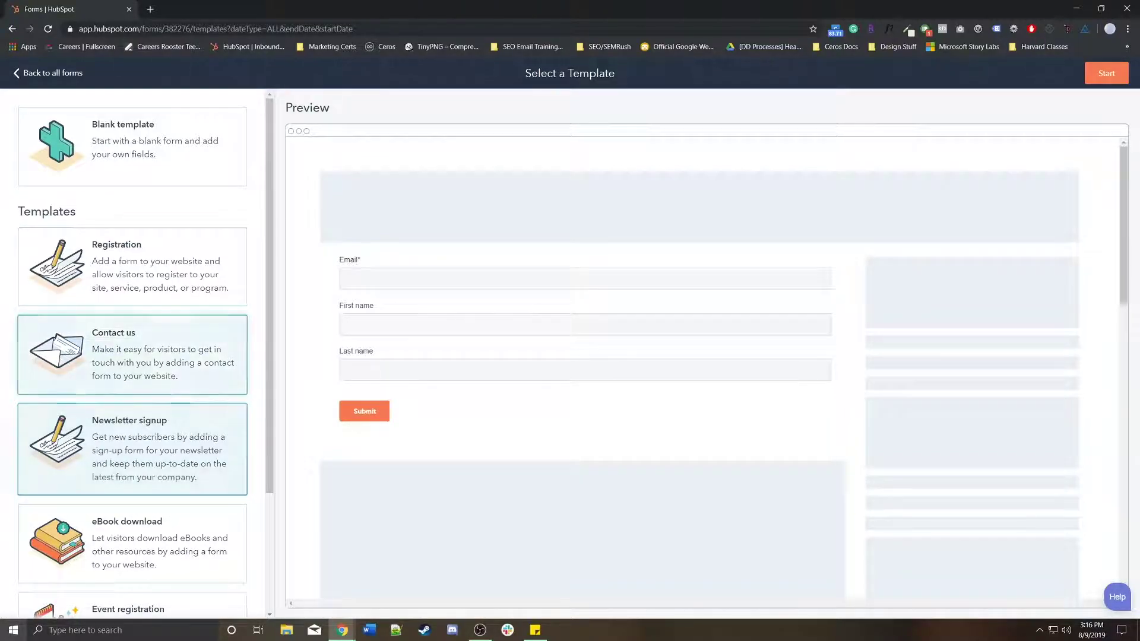
pyautogui.click(132, 449)
pyautogui.click(132, 543)
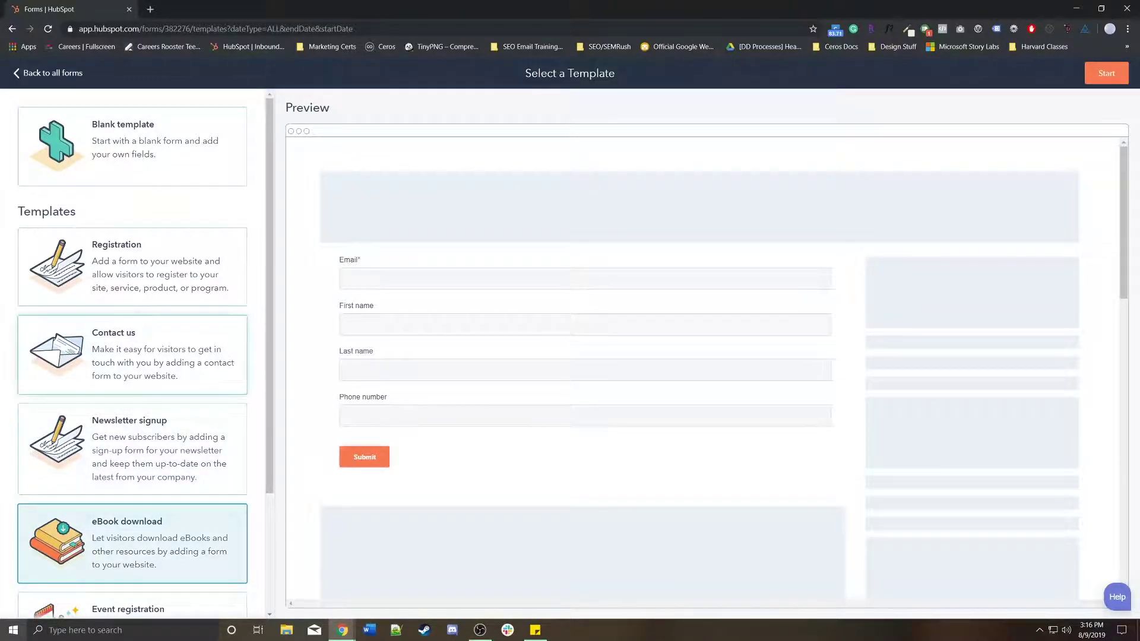
pyautogui.click(132, 146)
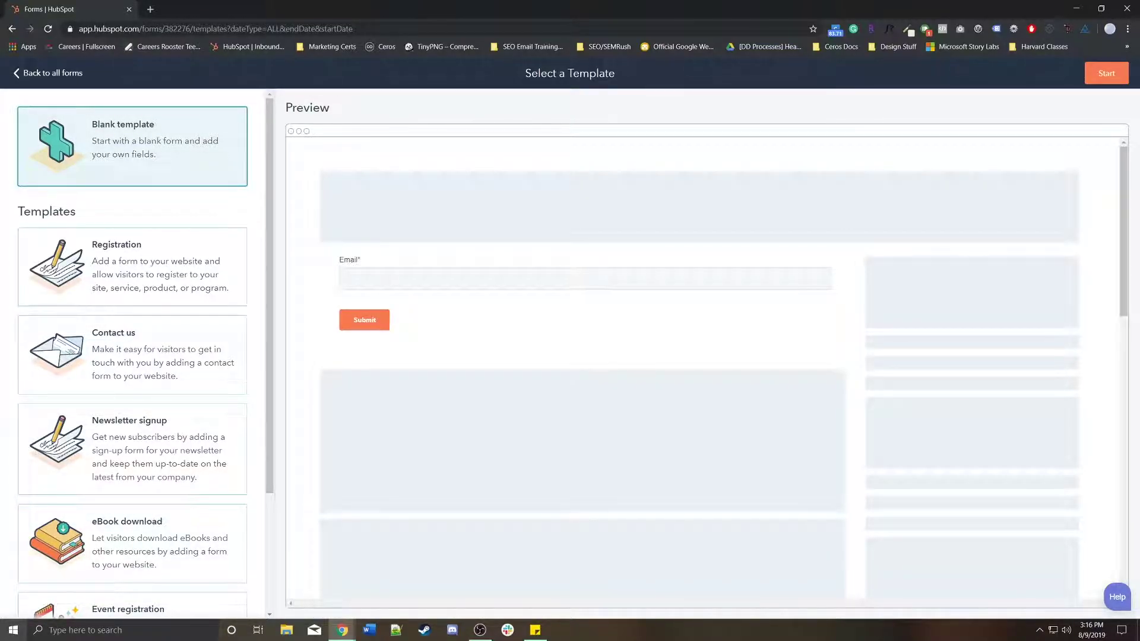
pyautogui.click(1106, 73)
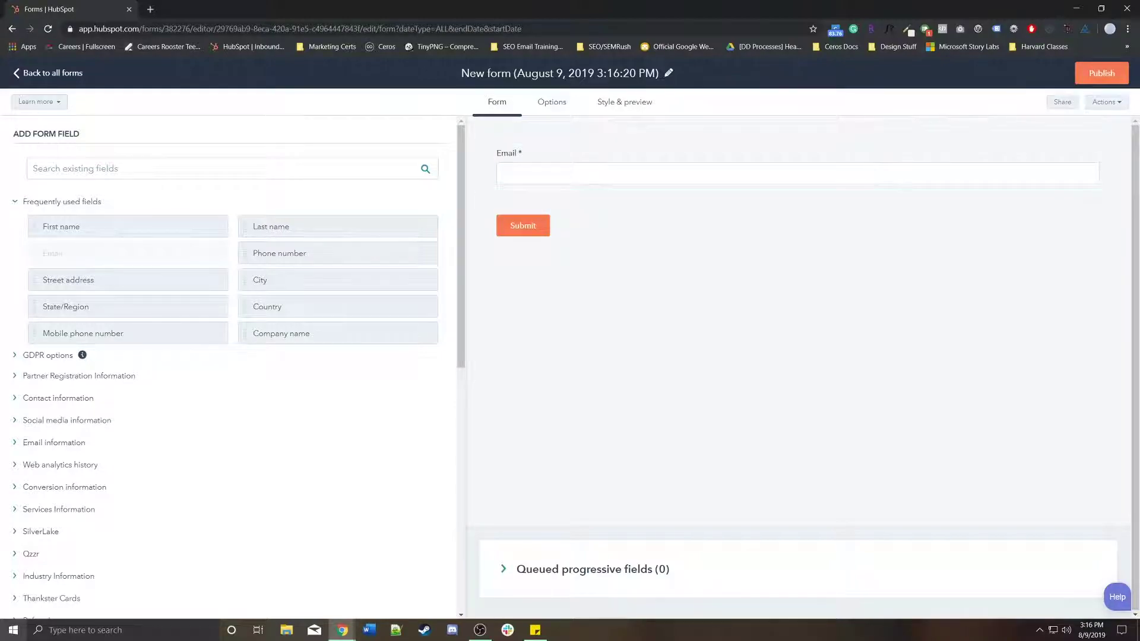
# Step: Add the First name and Last name fields above Email, and look at the Email field's settings
pyautogui.moveTo(89, 226); pyautogui.dragTo(570, 160)
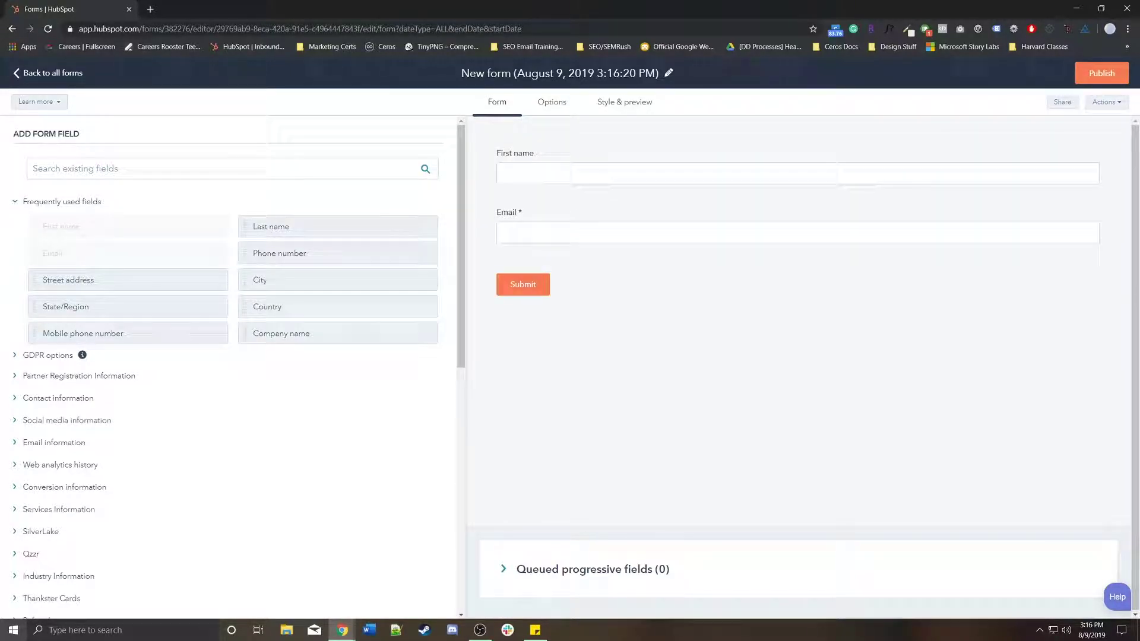
pyautogui.moveTo(279, 226); pyautogui.dragTo(575, 213)
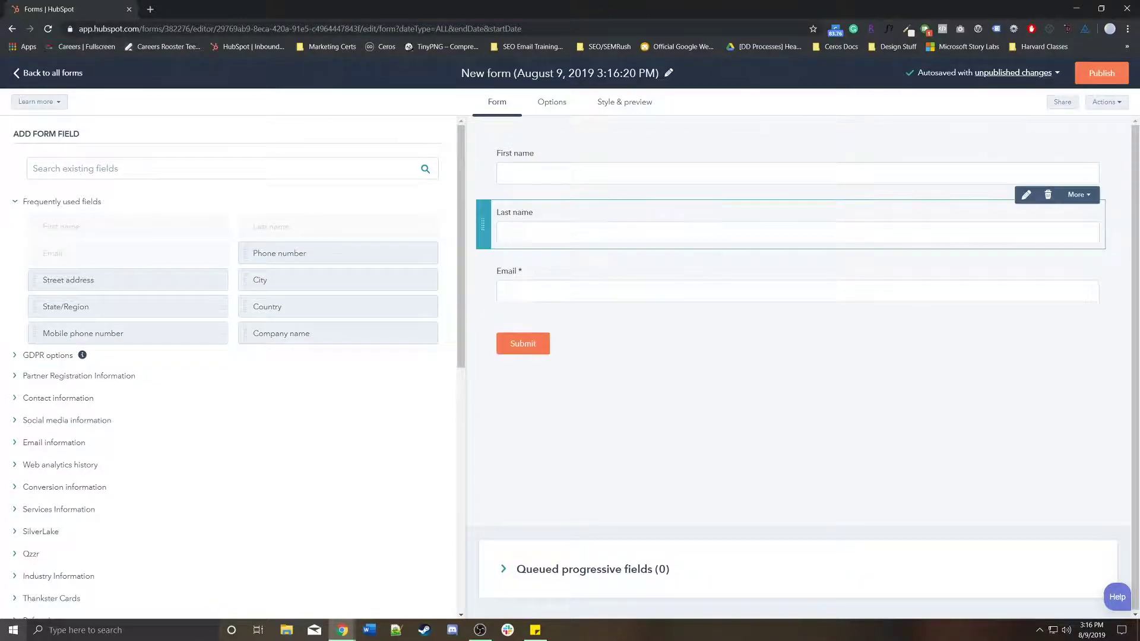
pyautogui.click(575, 283)
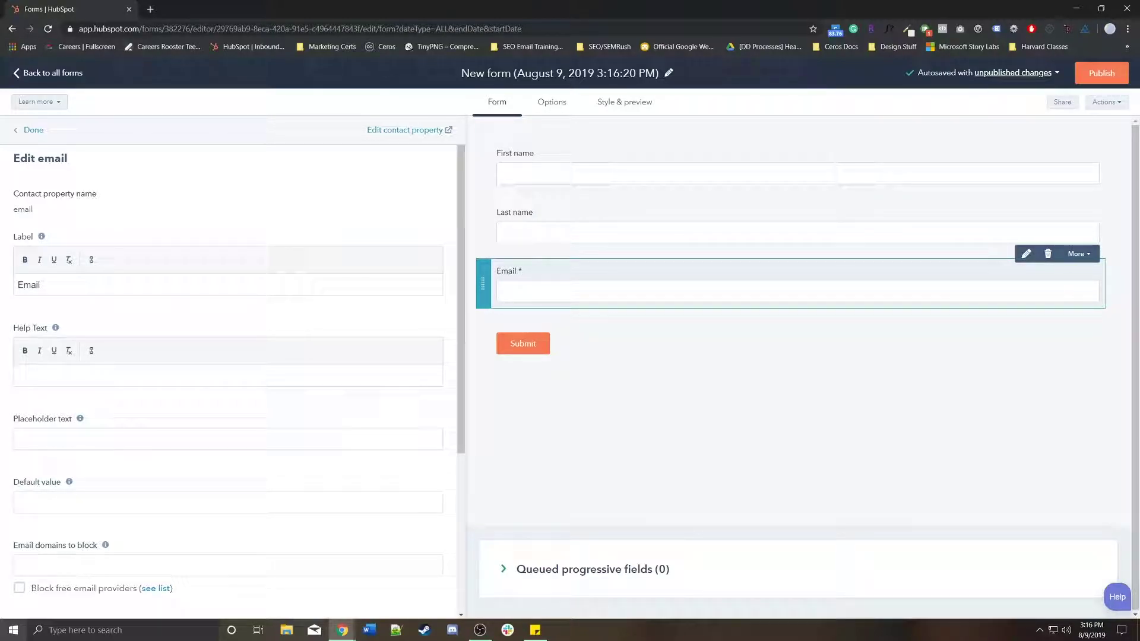
pyautogui.click(33, 130)
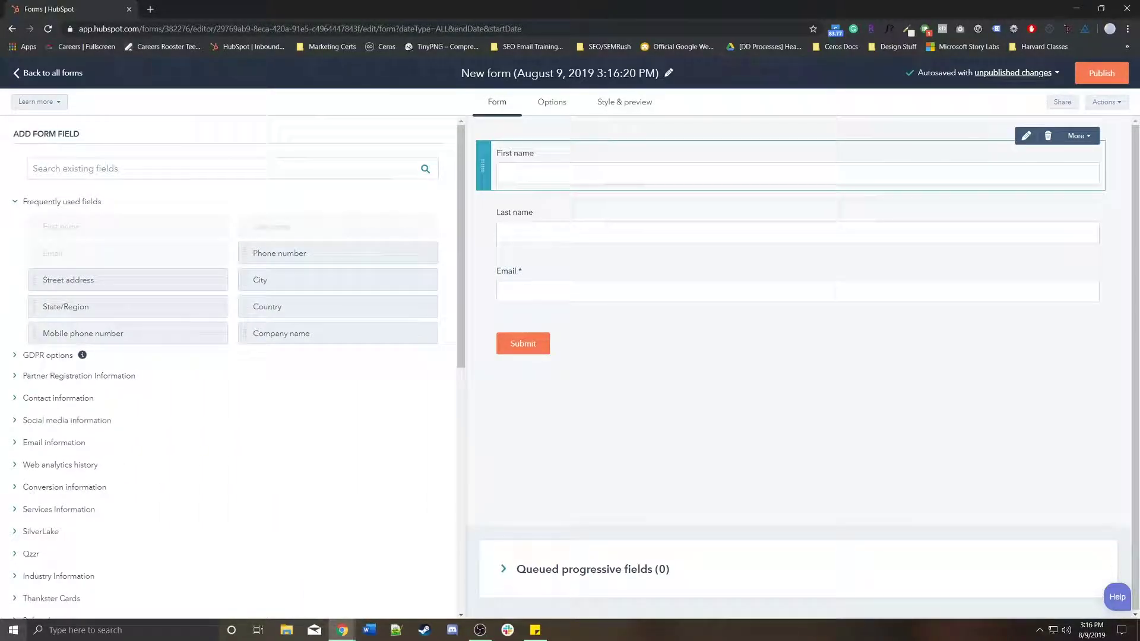
# Step: Make the First name field required
pyautogui.click(797, 172)
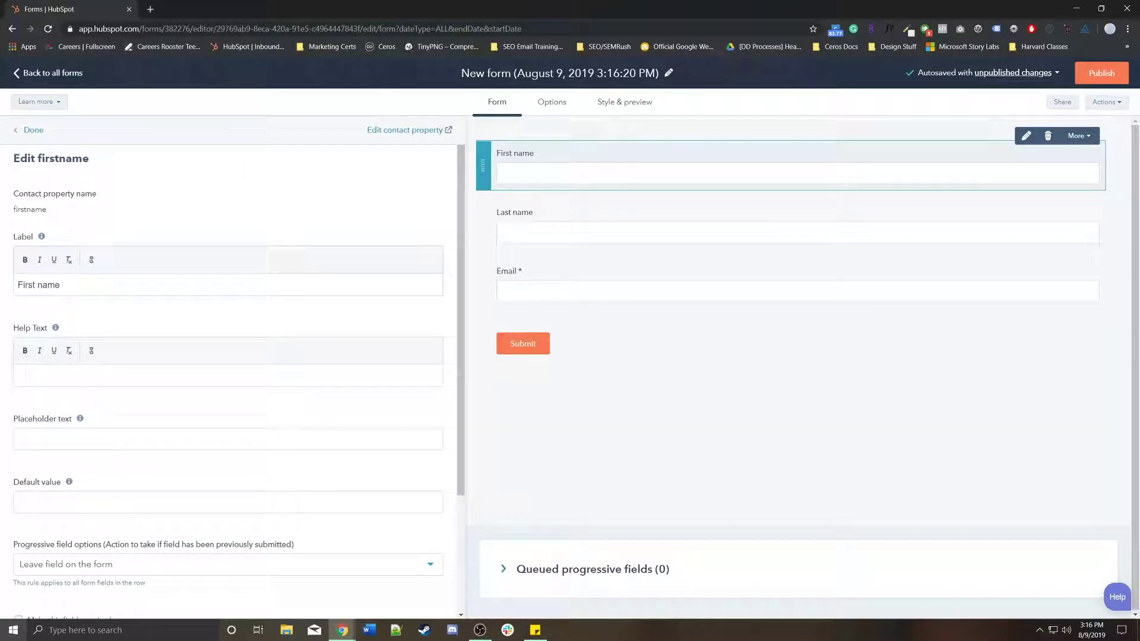
pyautogui.scroll(-3, 228, 357)
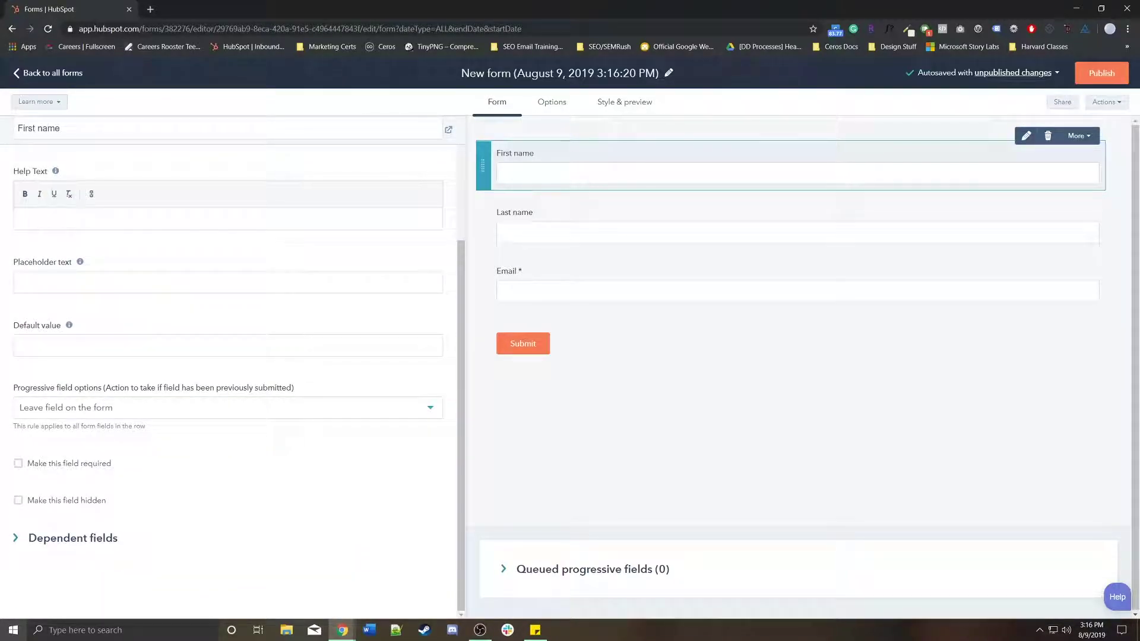
pyautogui.click(18, 464)
# Step: Change the First name field's label to "What is your first name?" and finish editing the field
pyautogui.scroll(3, 228, 357)
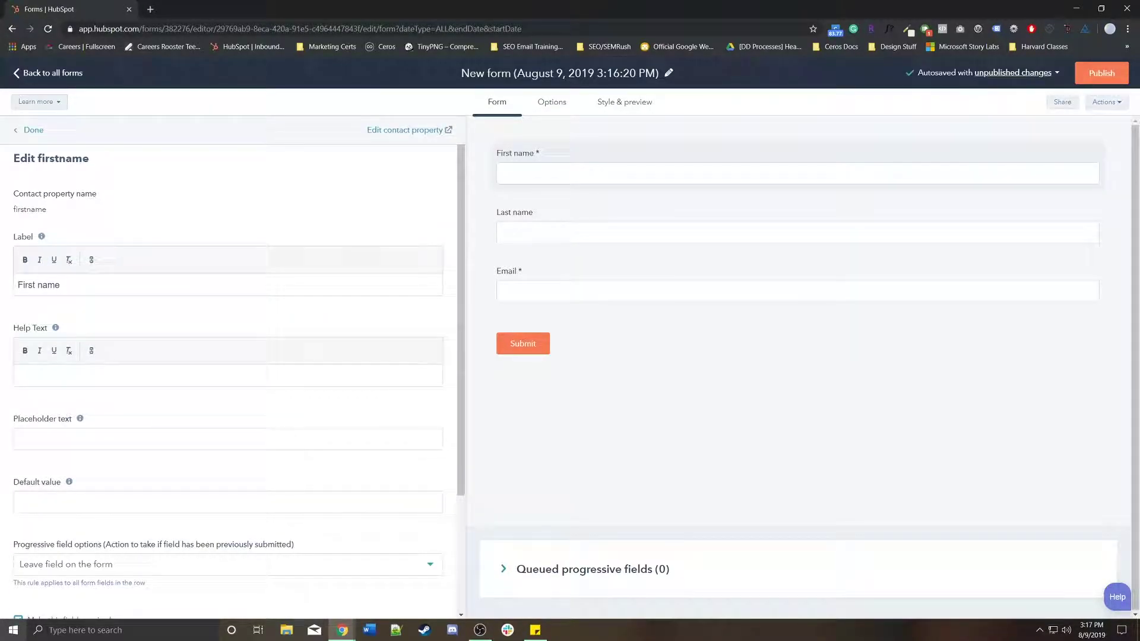
pyautogui.click(59, 285)
pyautogui.hotkey('ctrl', 'a')
pyautogui.write('What si')
pyautogui.press('BackSpace')
pyautogui.press('BackSpace')
pyautogui.write('is your filrst name?')
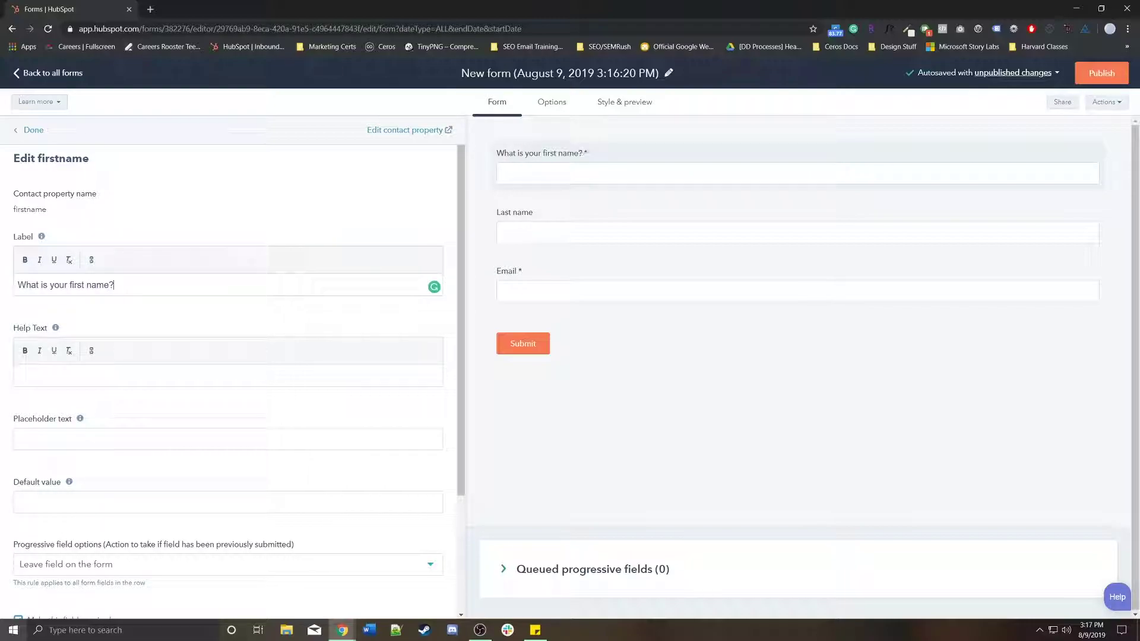
pyautogui.click(33, 130)
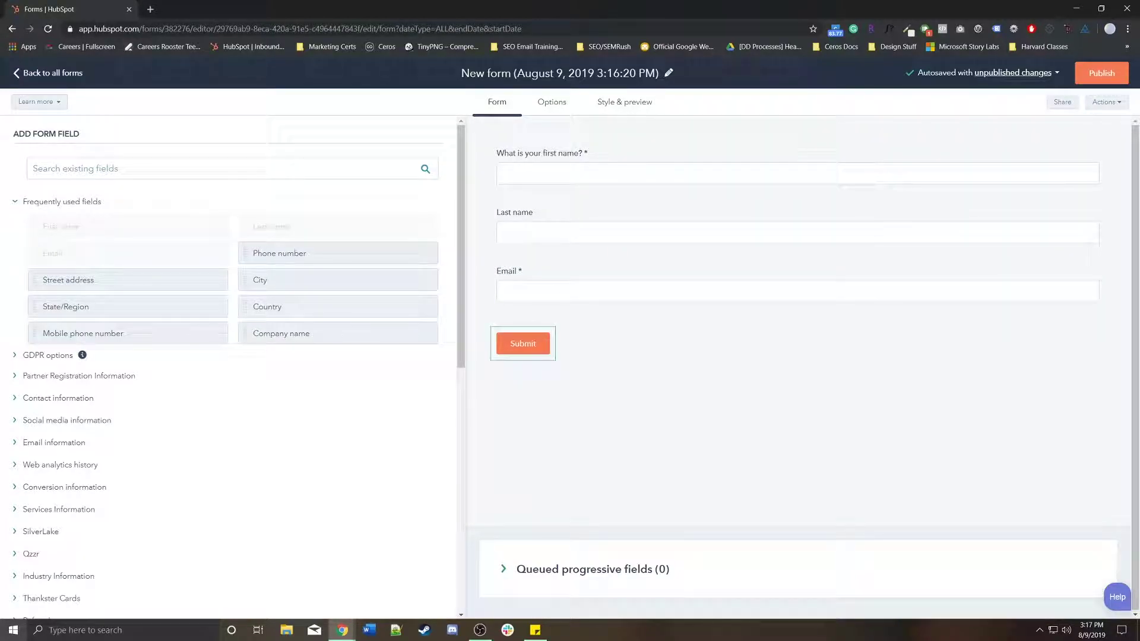
# Step: Rename the form as "Request More Information"
pyautogui.click(523, 343)
pyautogui.click(559, 73)
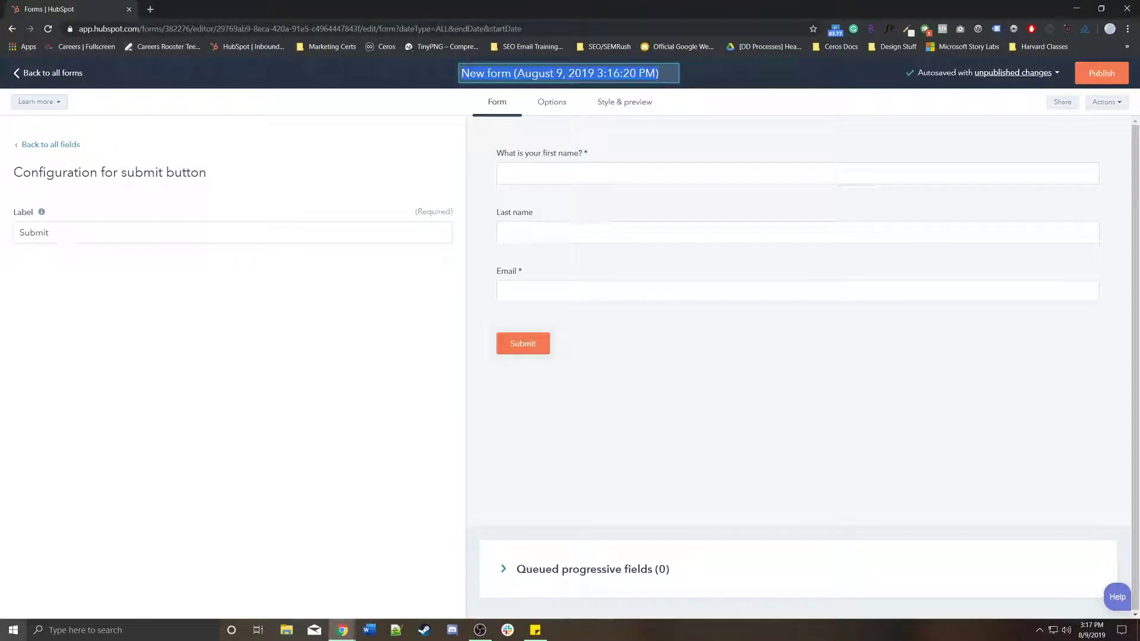
pyautogui.write('Request More I')
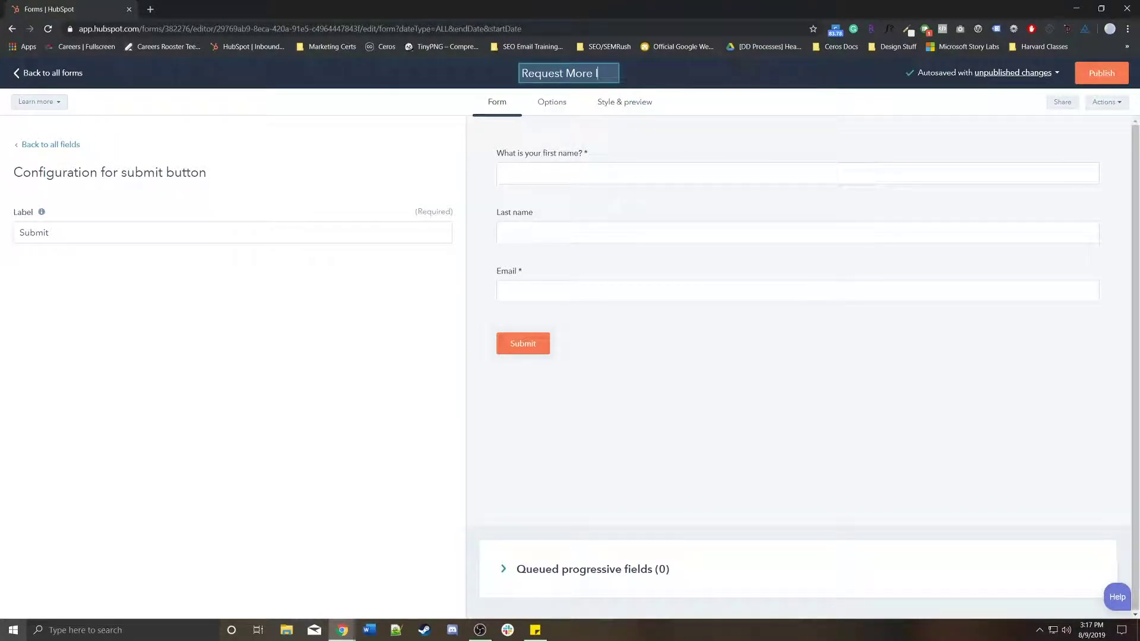
pyautogui.write('nformation')
pyautogui.press('Return')
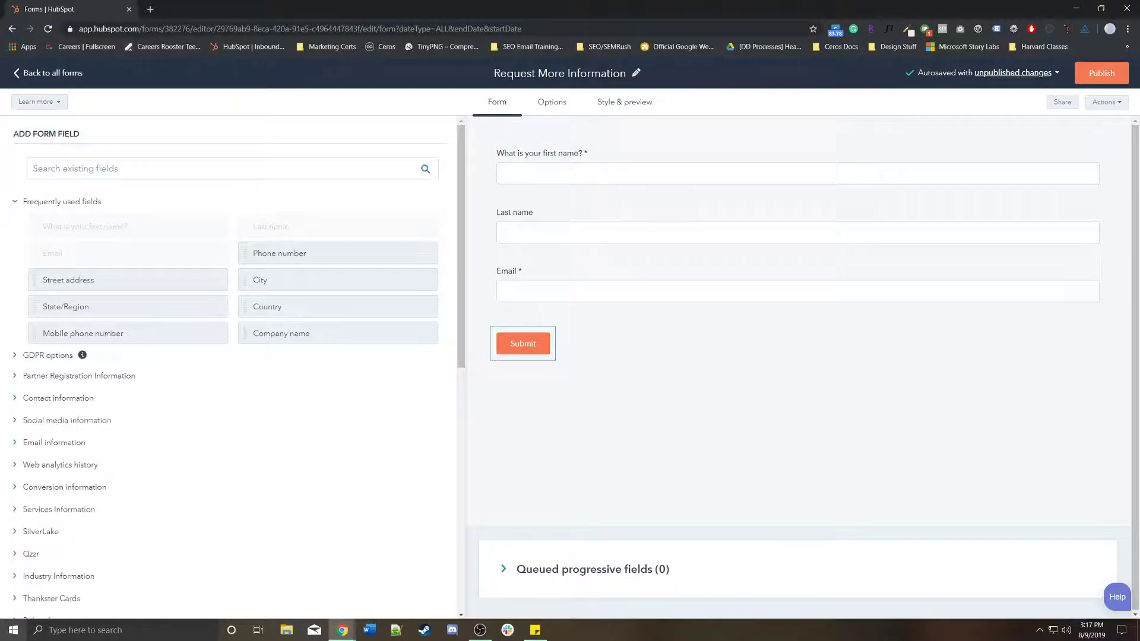
# Step: Change the submit button's label to "Learn More" and return to the list of all fields
pyautogui.click(523, 344)
pyautogui.doubleClick(33, 232)
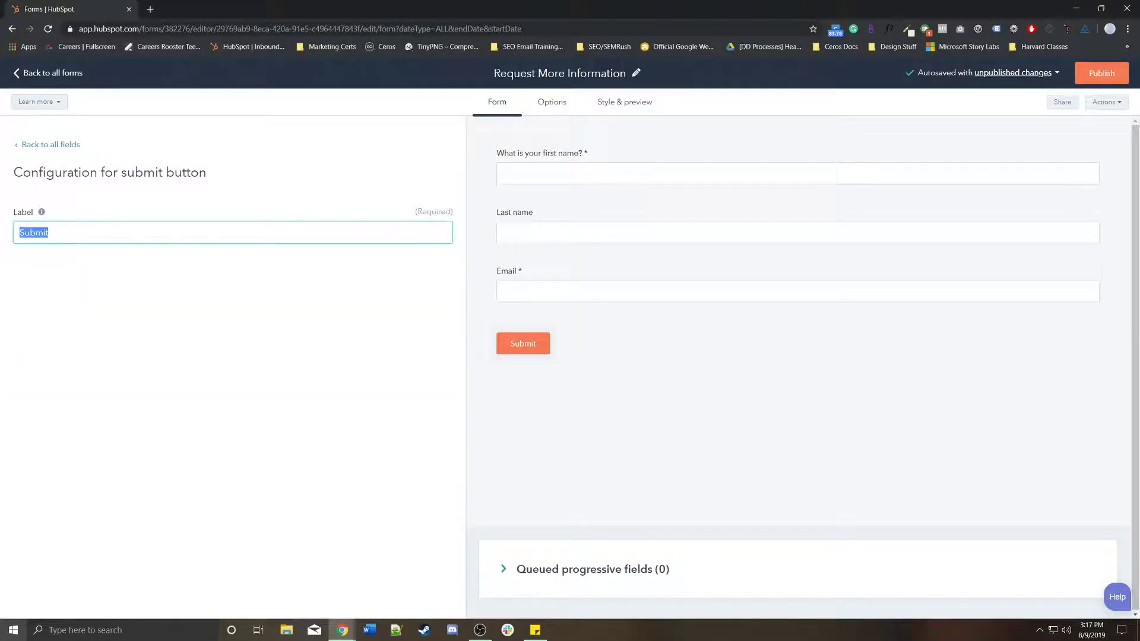
pyautogui.write('Learn More')
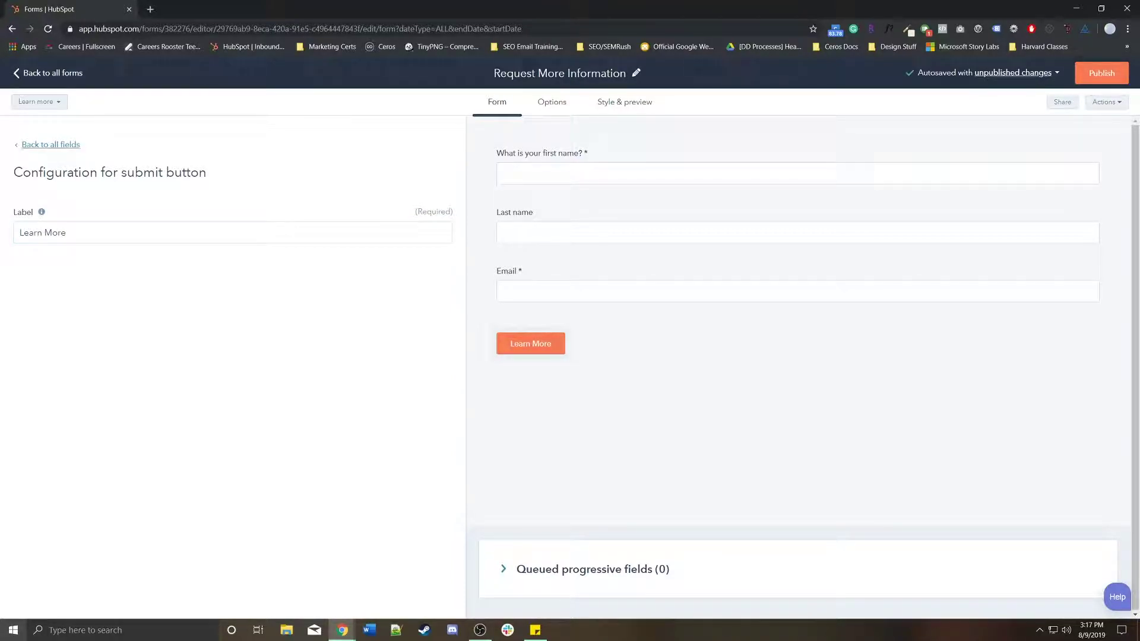
pyautogui.click(51, 144)
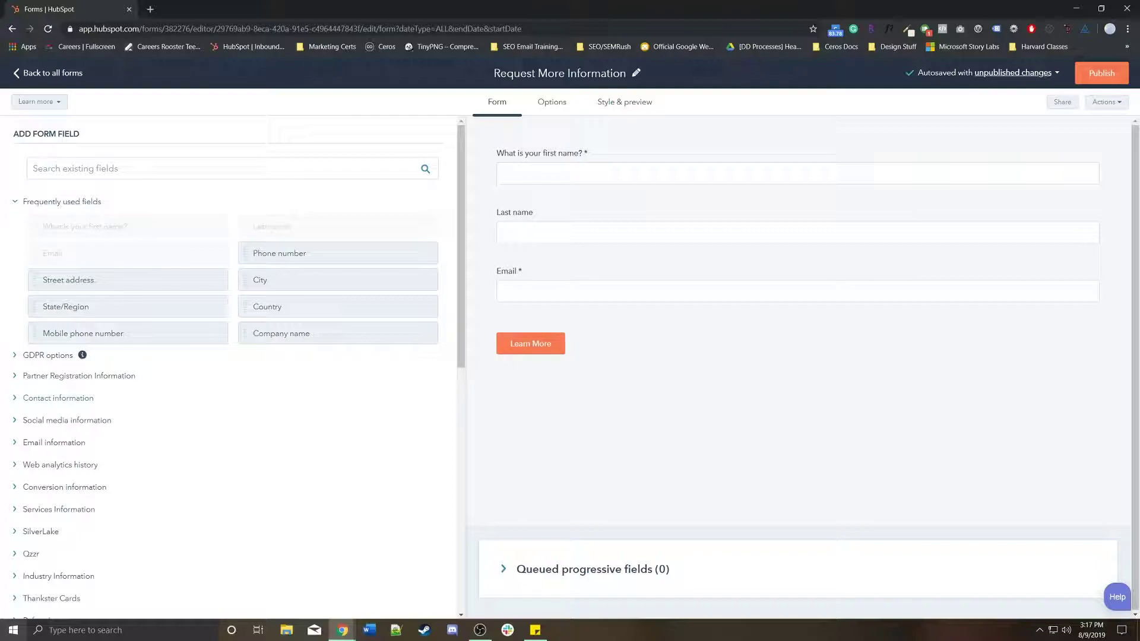
# Step: Create a new File field labelled "Demo File Field" below Email, review its property settings, and save it
pyautogui.scroll(-3, 231, 369)
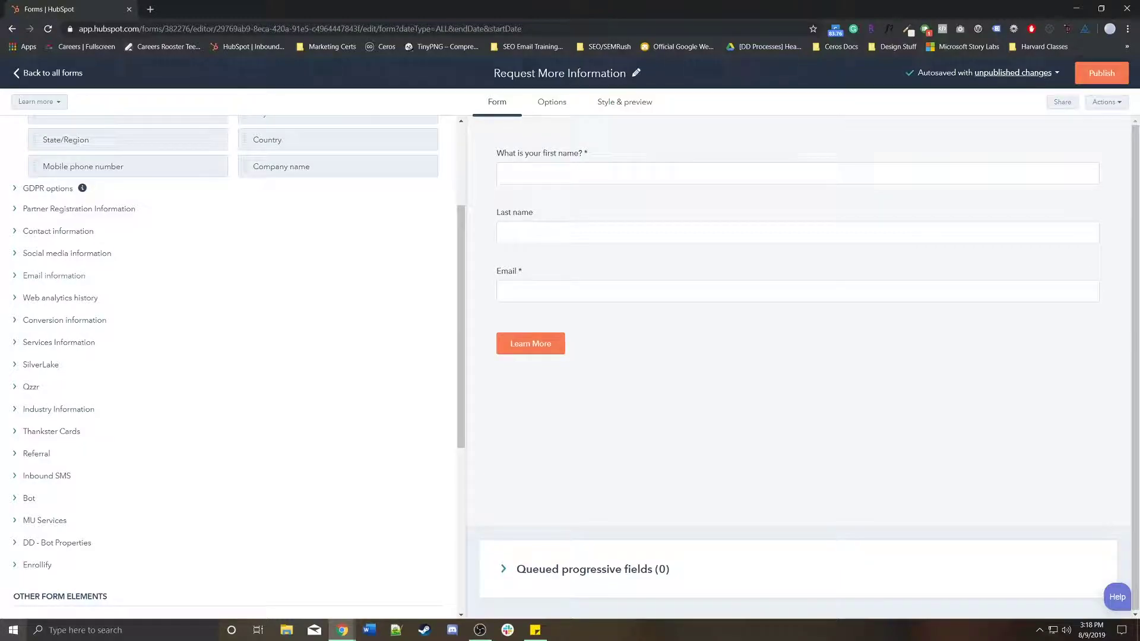
pyautogui.scroll(-6, 62, 416)
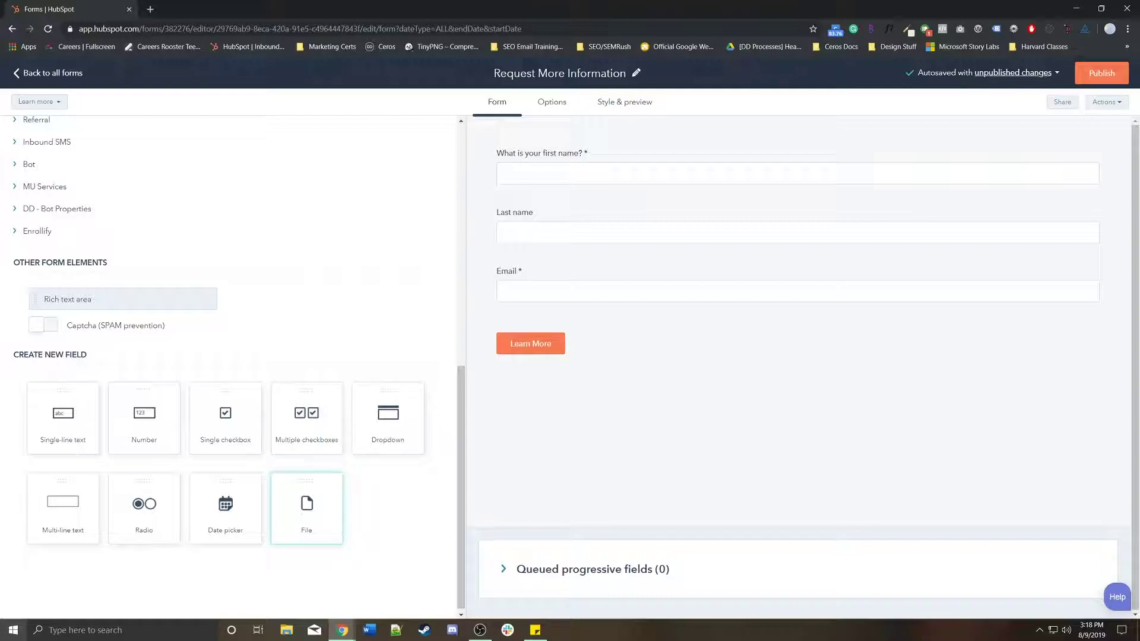
pyautogui.moveTo(306, 507); pyautogui.dragTo(575, 340)
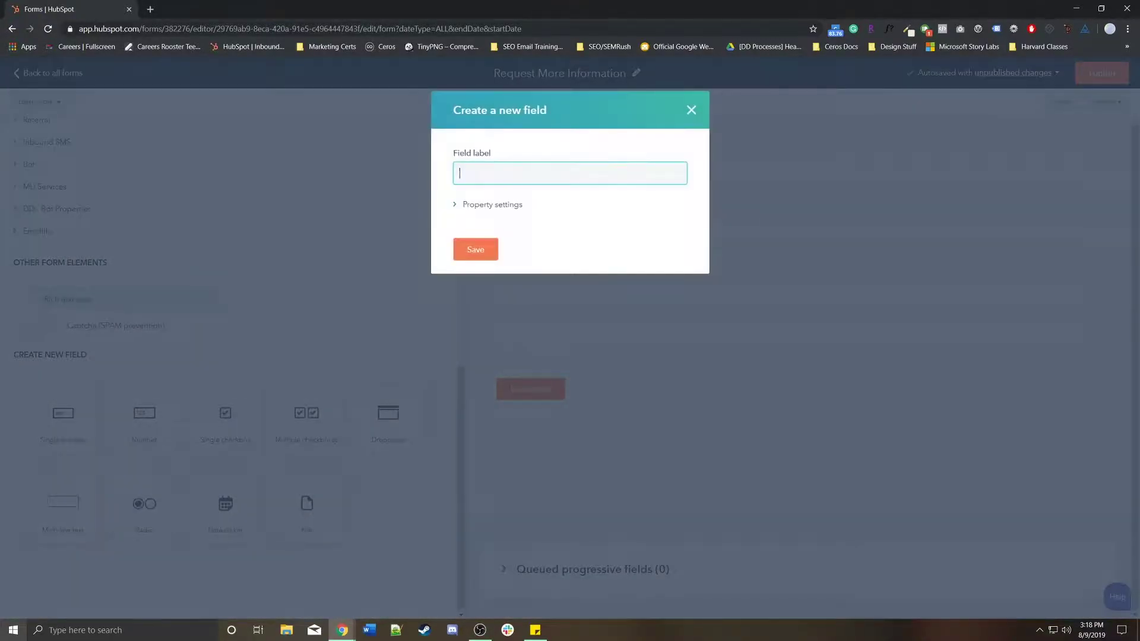
pyautogui.write('Demo File Field')
pyautogui.click(492, 204)
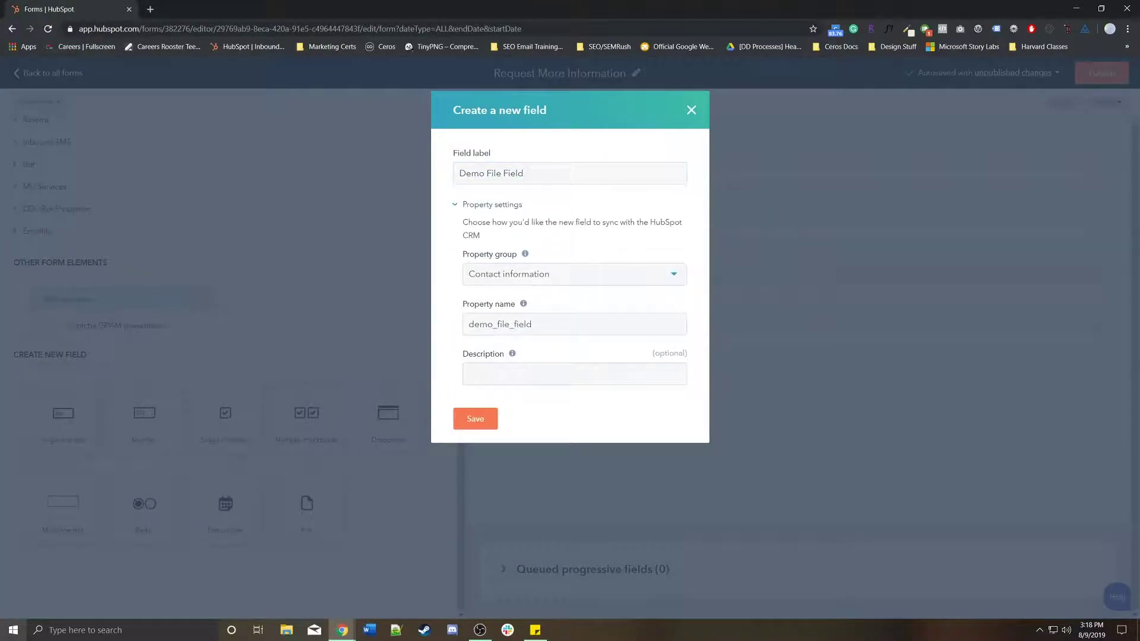
pyautogui.click(475, 419)
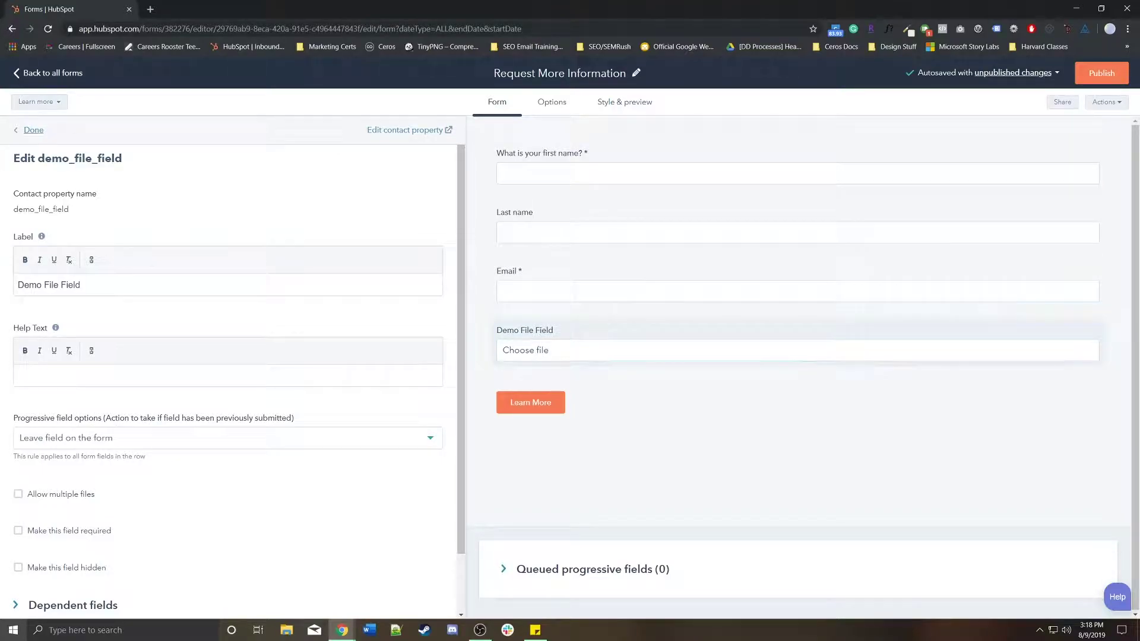
# Step: Turn on Captcha spam prevention and add a rich text area with its default text above the first name field
pyautogui.click(33, 130)
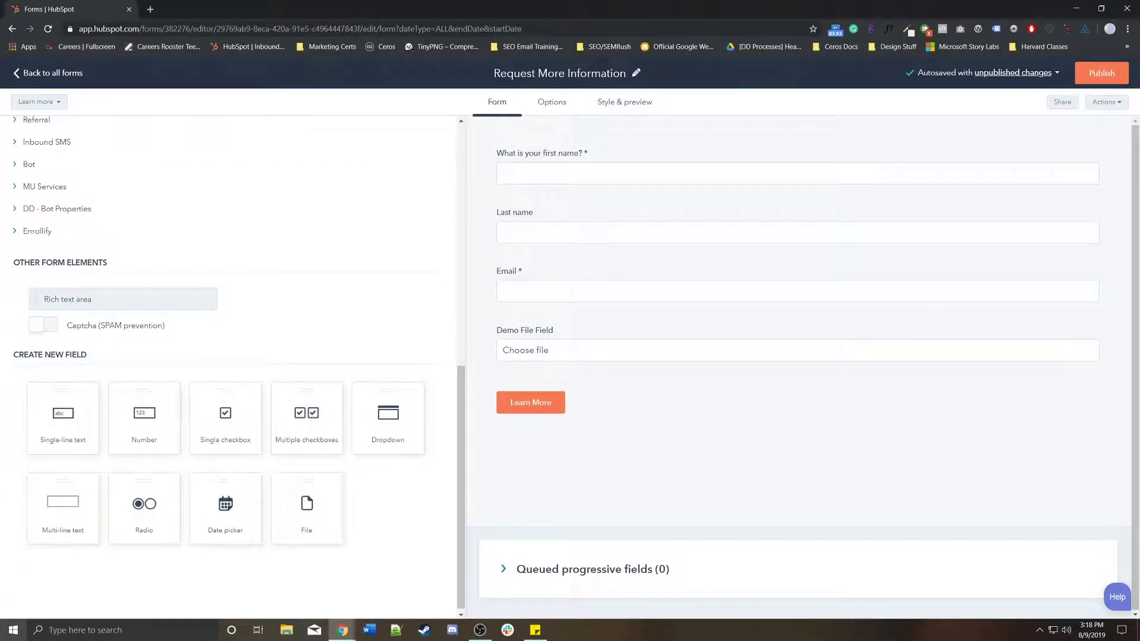
pyautogui.click(43, 324)
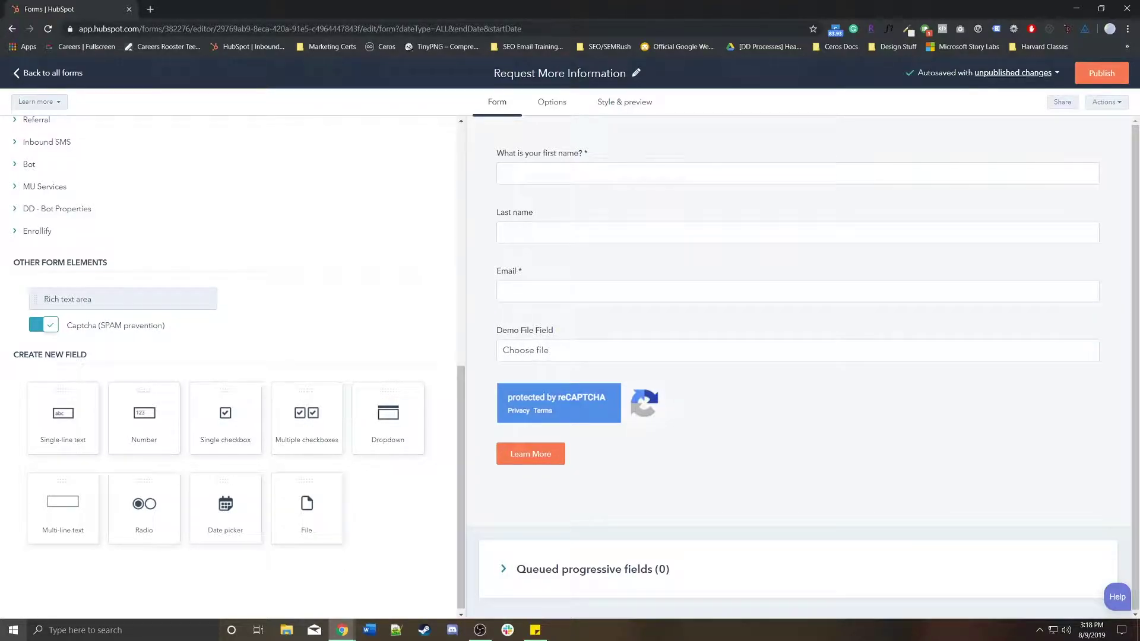
pyautogui.moveTo(65, 299); pyautogui.dragTo(535, 140)
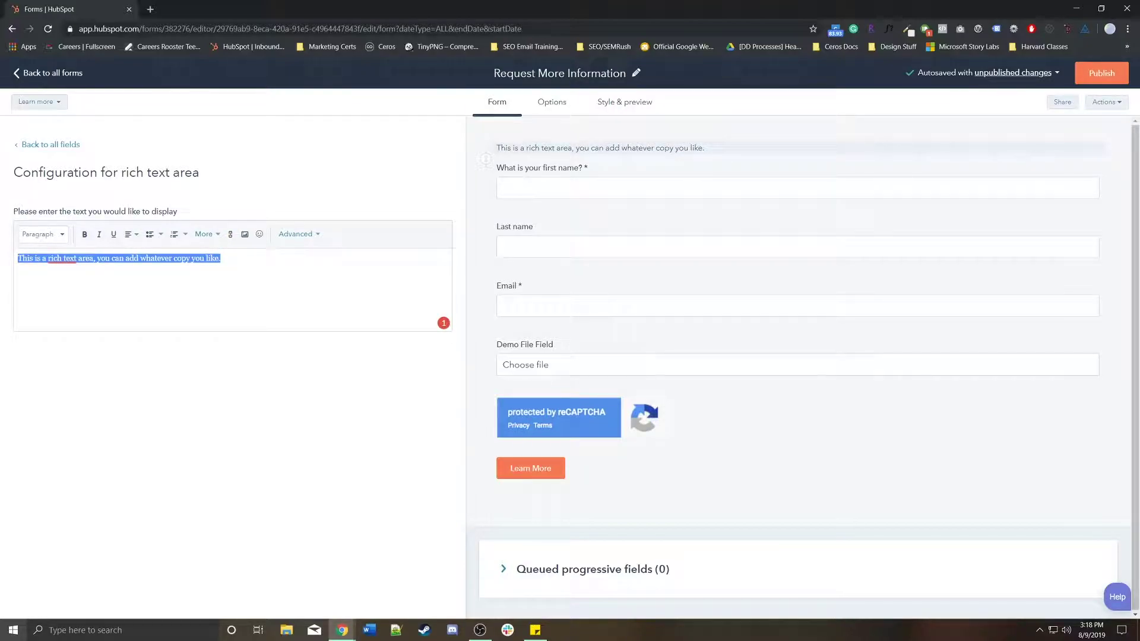
pyautogui.click(51, 144)
pyautogui.scroll(-3, 232, 367)
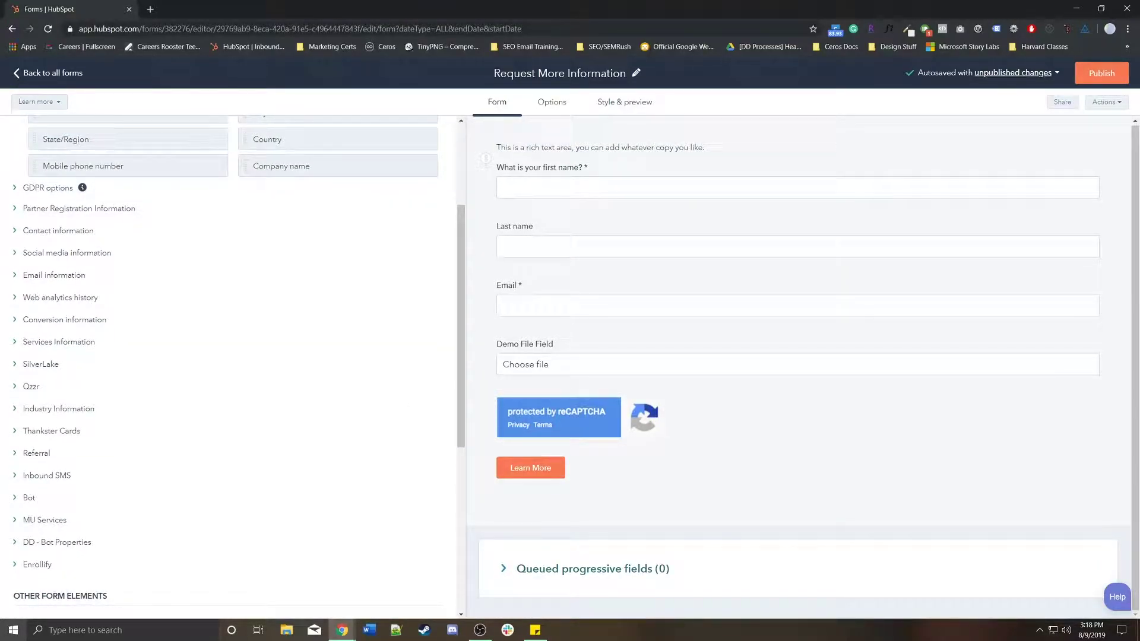
# Step: Expand the queued progressive fields section and set the Last name field's progressive option to "Replace with queued progressive field"
pyautogui.click(592, 568)
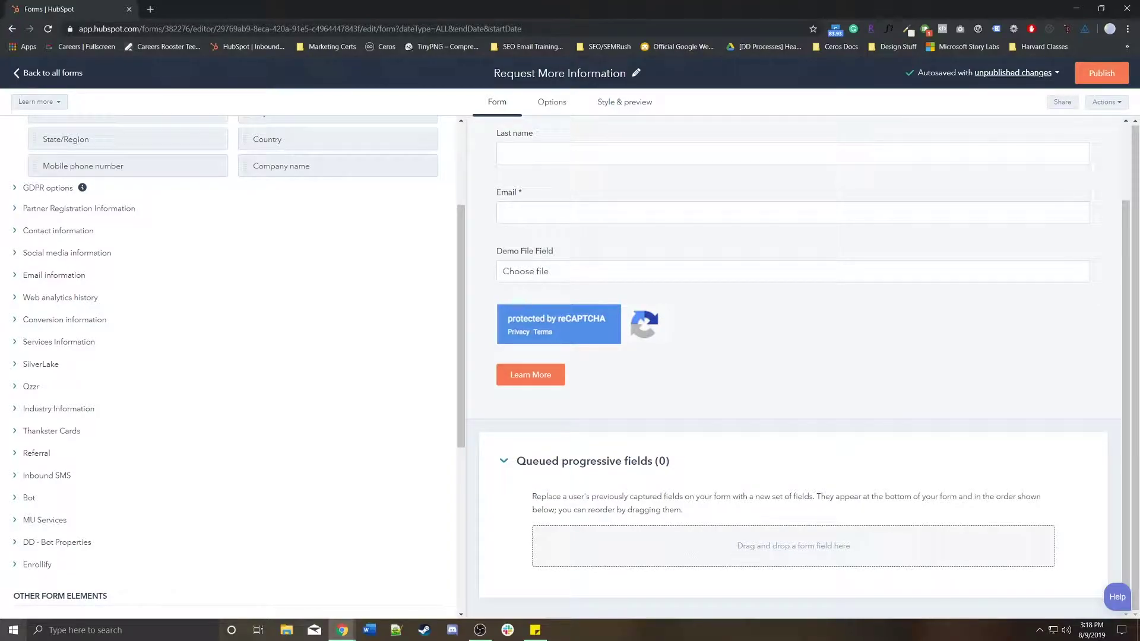
pyautogui.scroll(2, 792, 369)
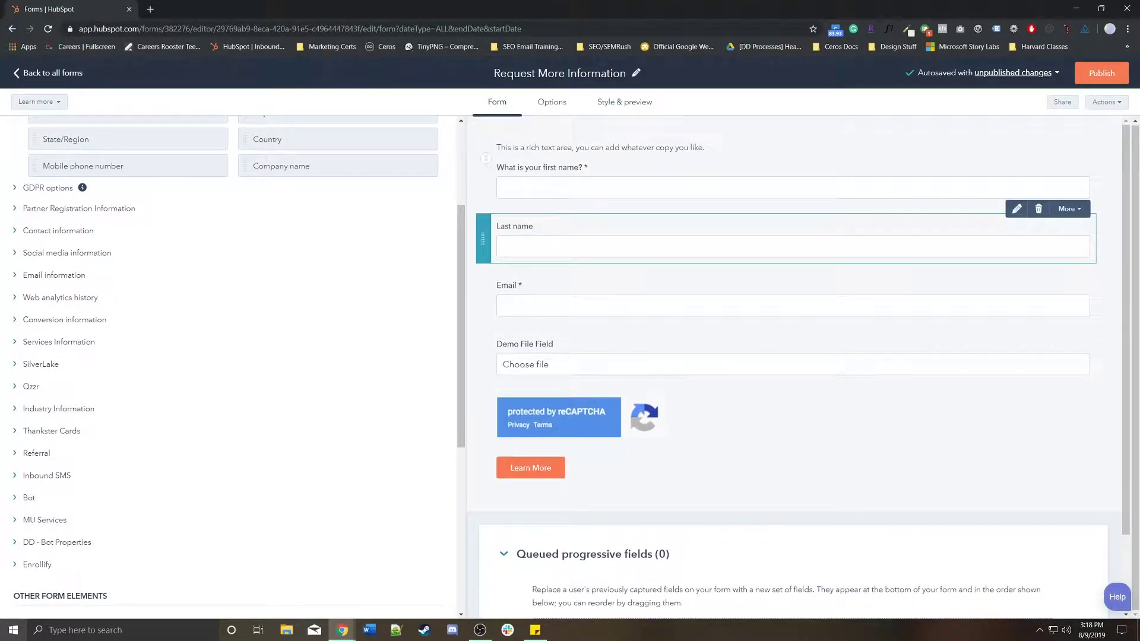
pyautogui.click(792, 238)
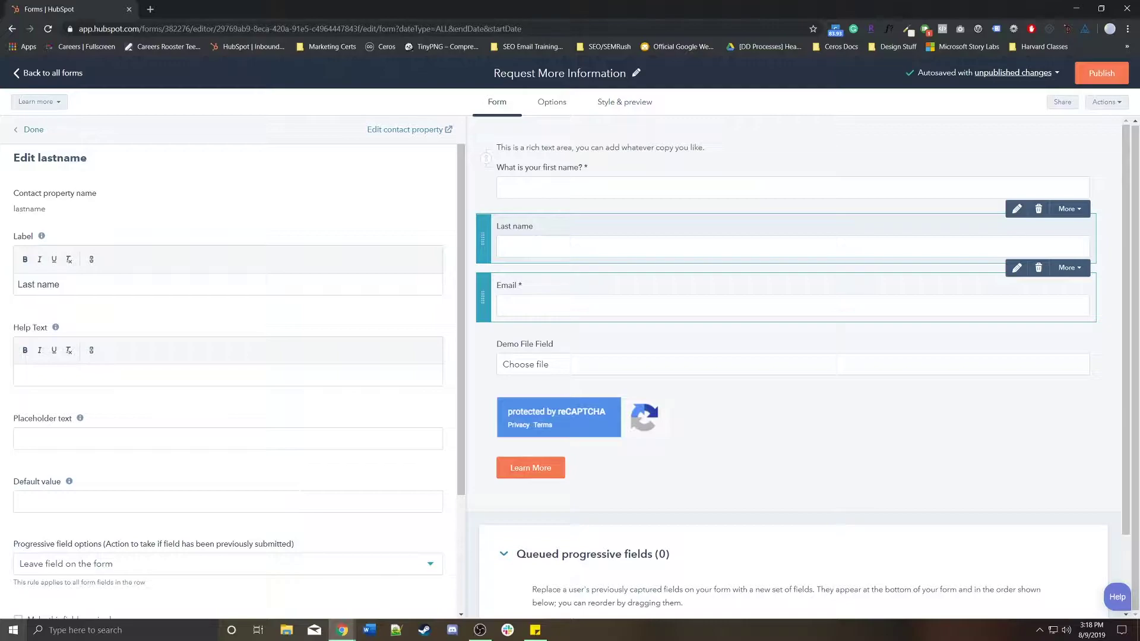
pyautogui.scroll(-3, 229, 368)
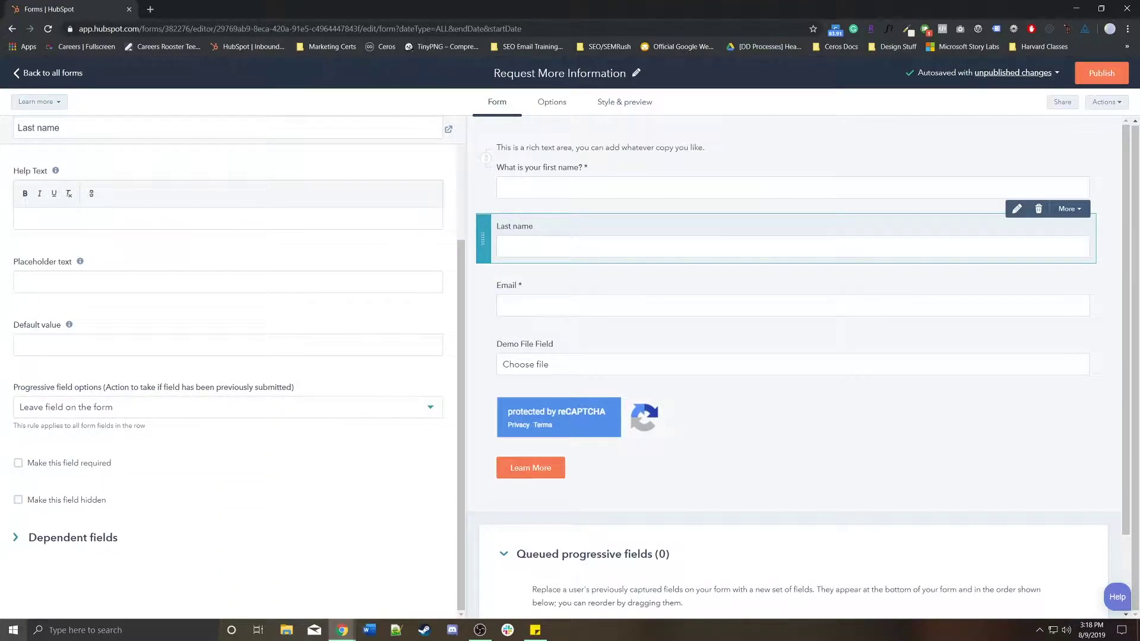
pyautogui.click(228, 406)
pyautogui.click(95, 463)
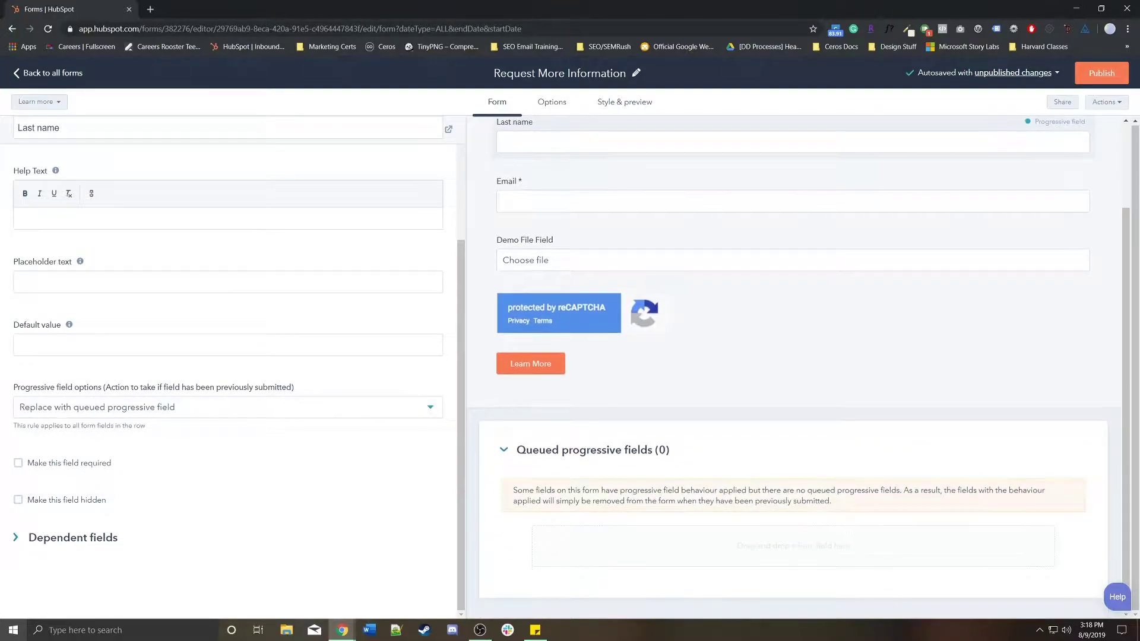
pyautogui.scroll(1, 793, 193)
pyautogui.scroll(3, 229, 368)
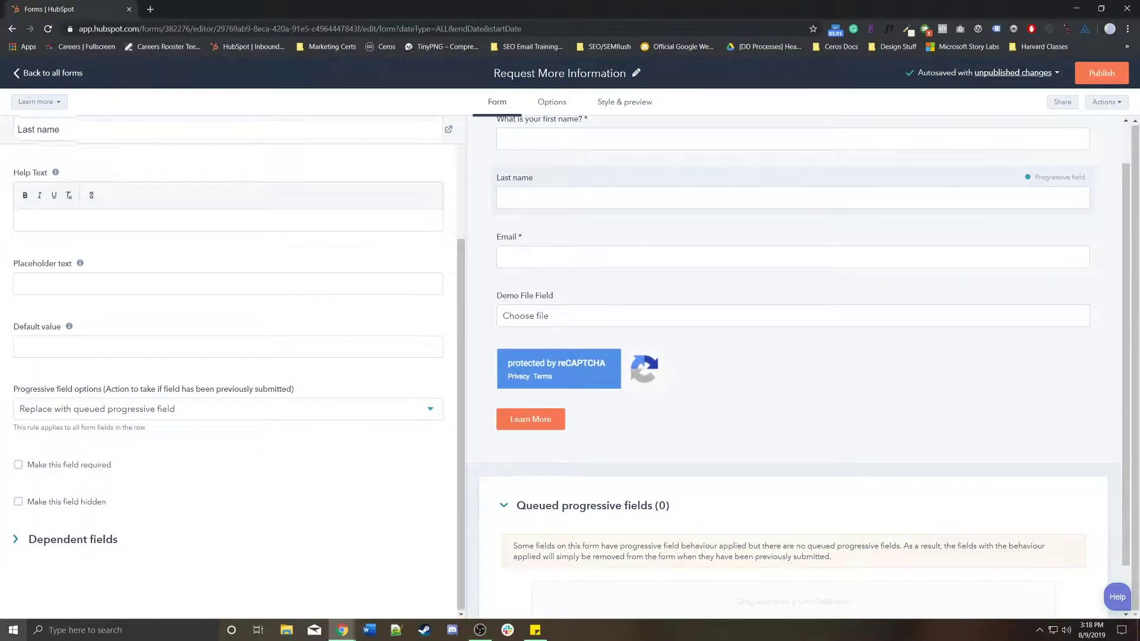
pyautogui.click(33, 130)
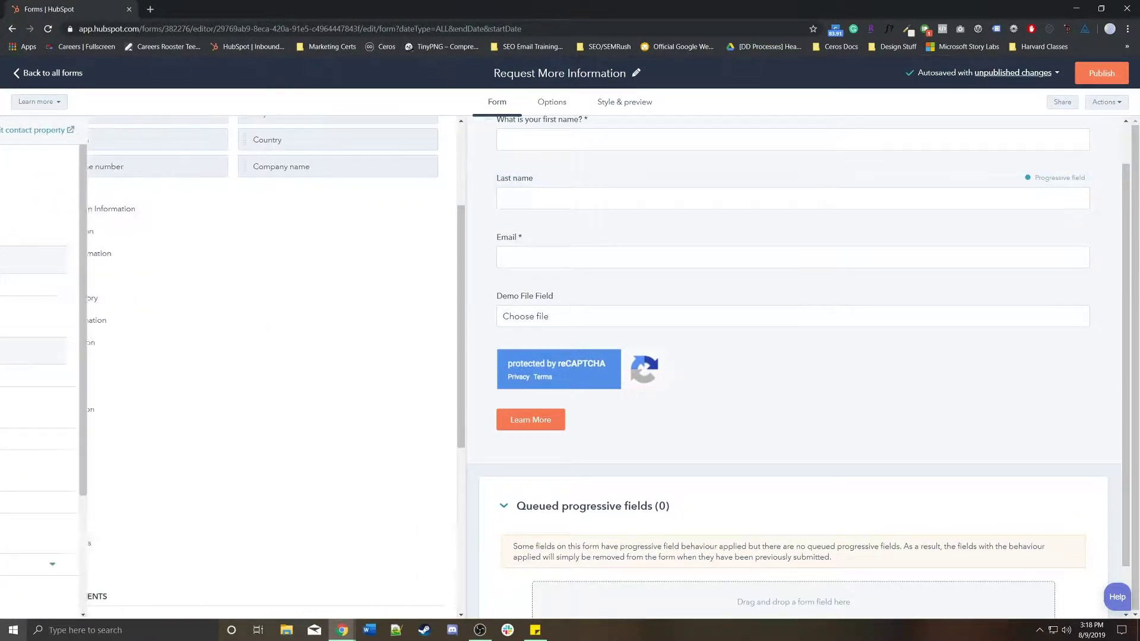
pyautogui.click(793, 198)
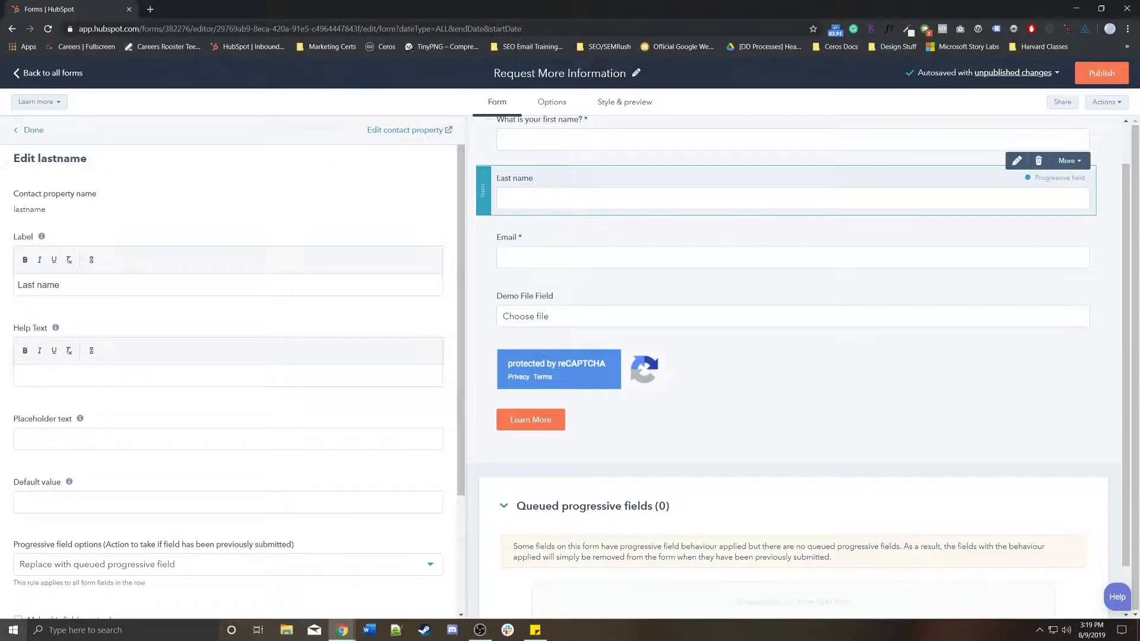
pyautogui.scroll(-3, 228, 356)
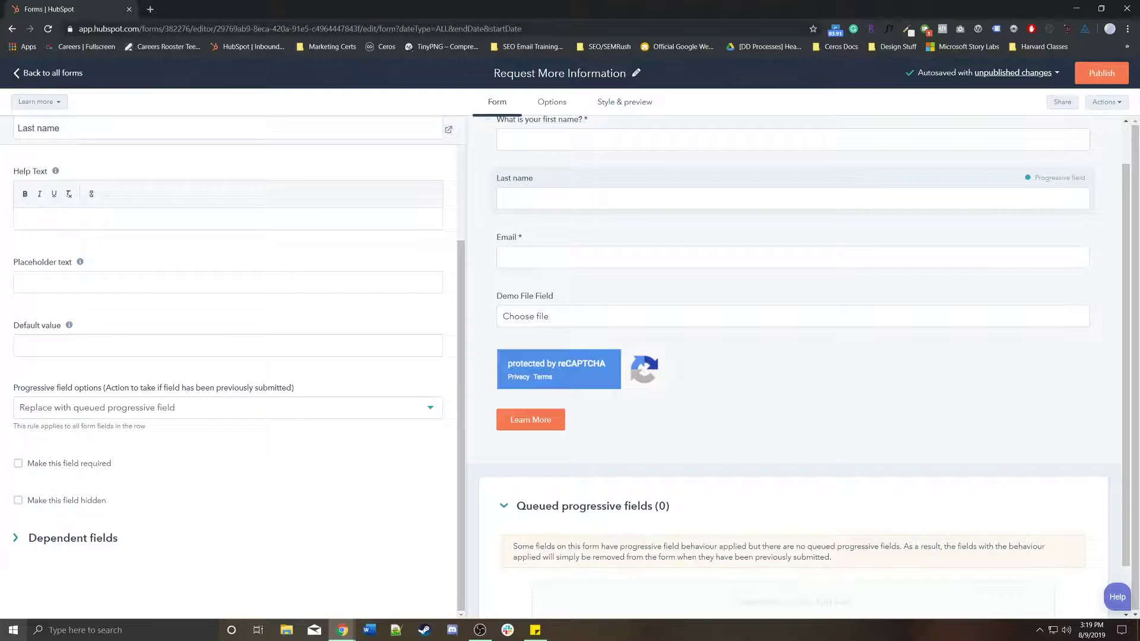
pyautogui.scroll(3, 229, 356)
pyautogui.click(31, 130)
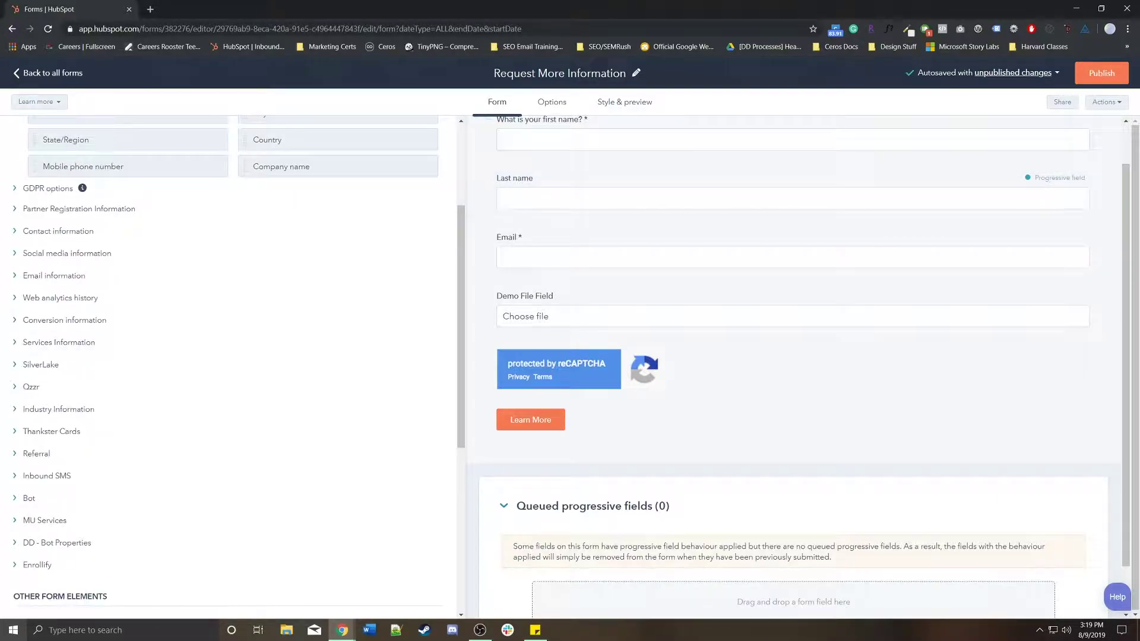
# Step: Add the City field from the contact information properties to the queued progressive fields
pyautogui.click(58, 231)
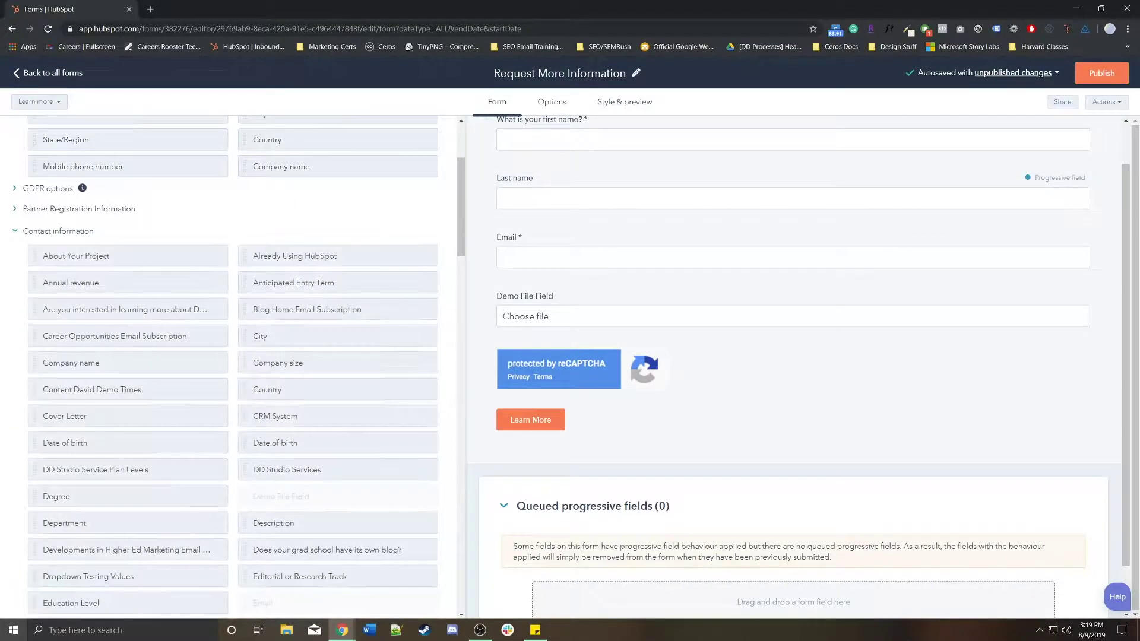
pyautogui.moveTo(338, 336); pyautogui.dragTo(691, 606)
pyautogui.scroll(-2, 793, 367)
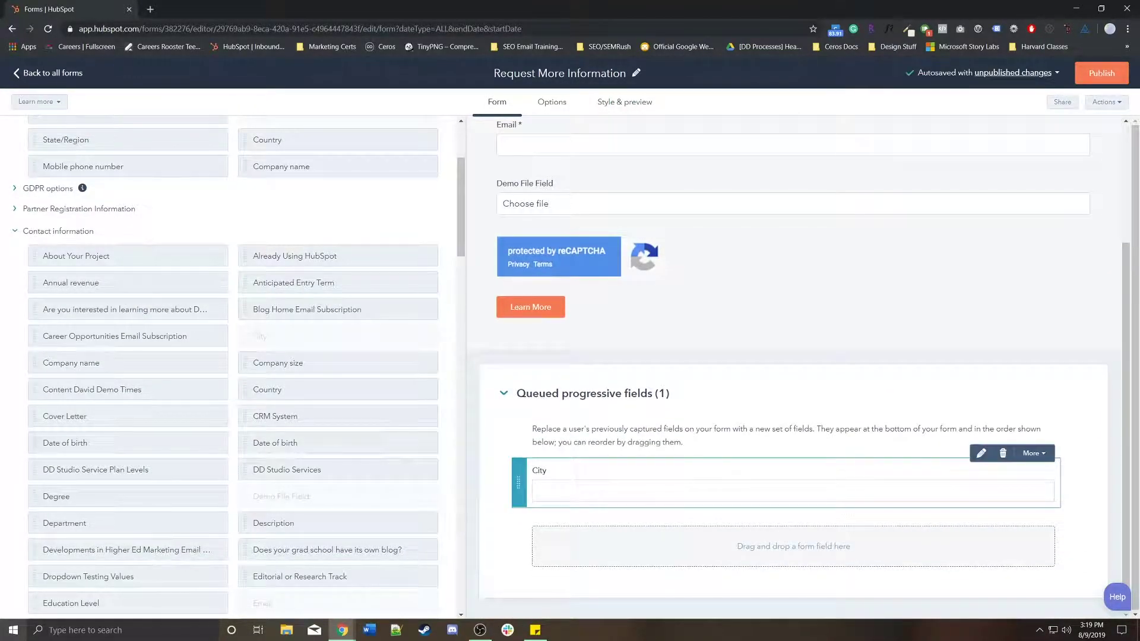
# Step: Compare the Last name field marked as progressive with the City field queued to replace it
pyautogui.scroll(3, 796, 279)
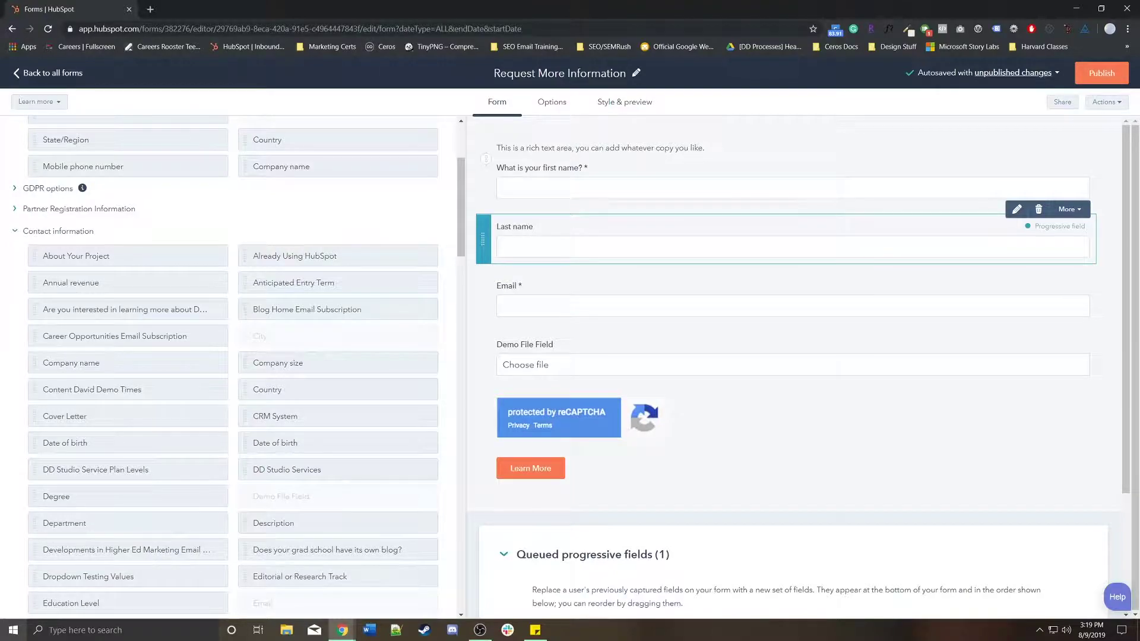
pyautogui.scroll(-3, 795, 362)
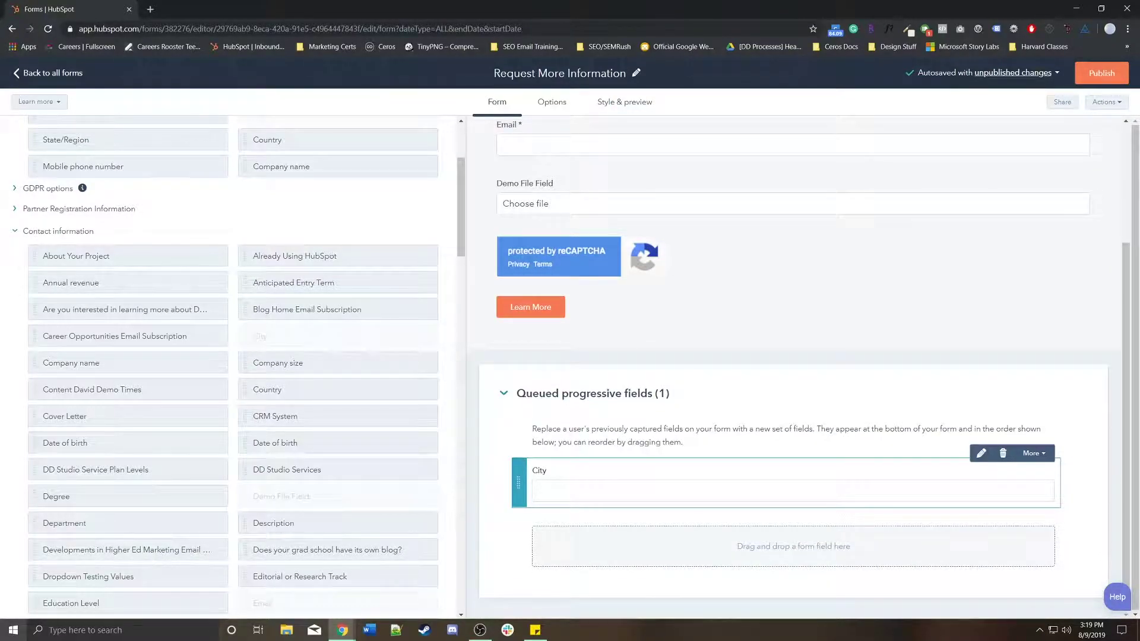
pyautogui.scroll(3, 796, 362)
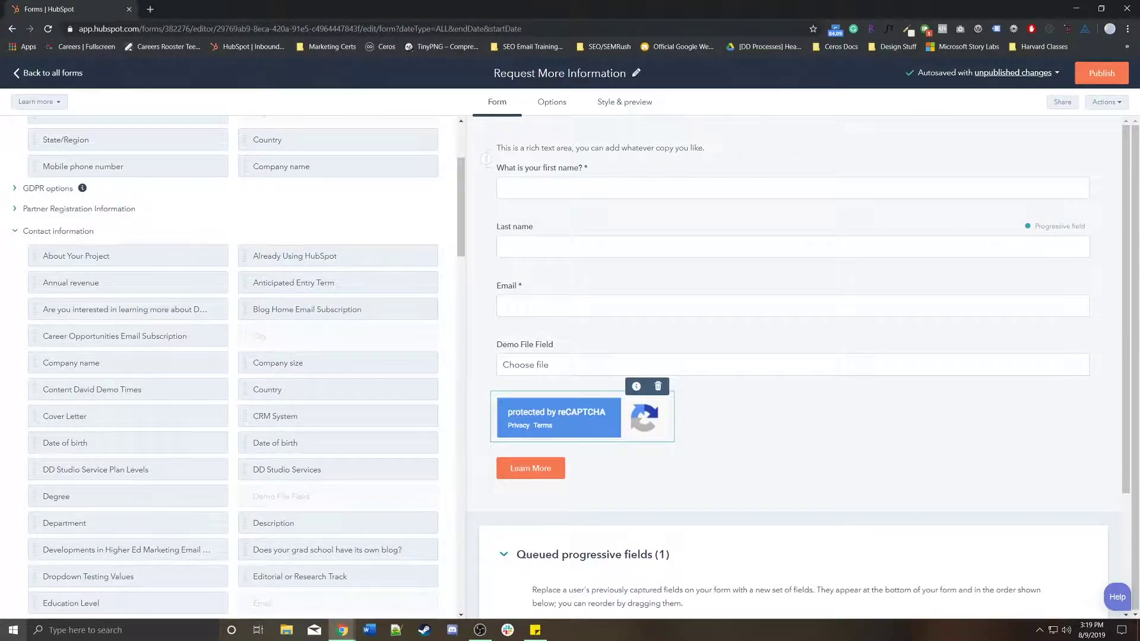
pyautogui.scroll(-3, 796, 362)
pyautogui.scroll(3, 796, 363)
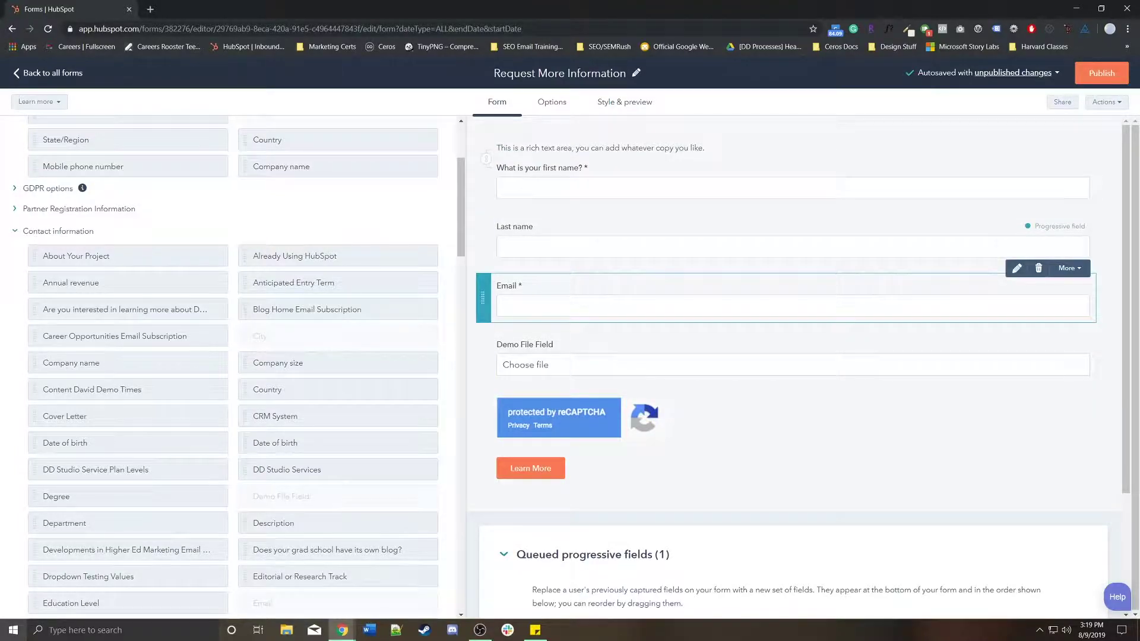
pyautogui.scroll(-3, 790, 523)
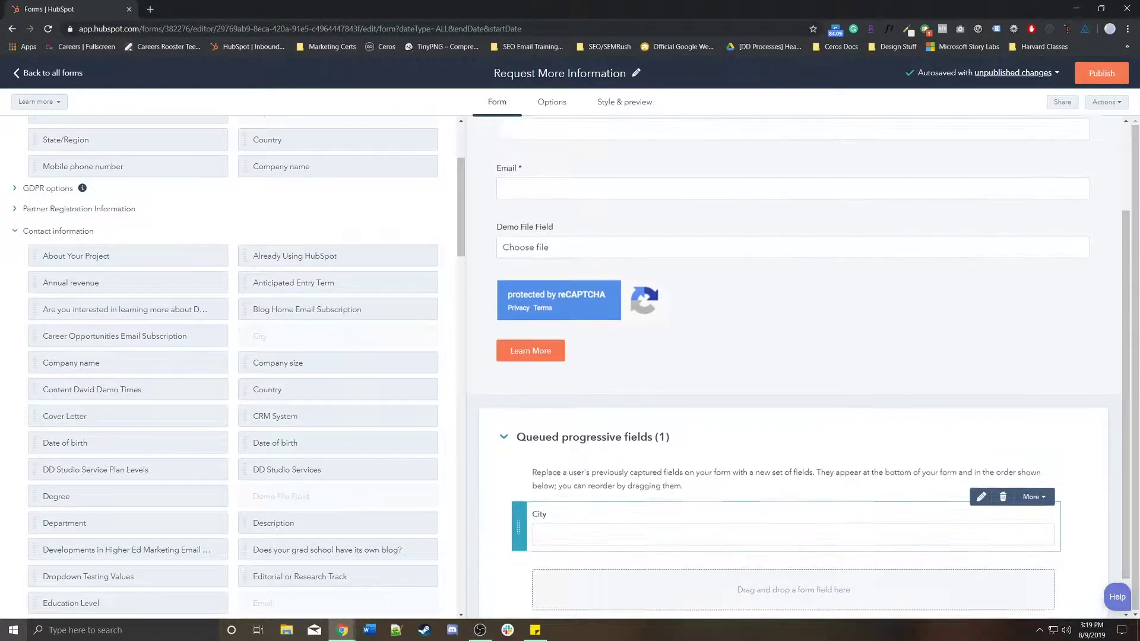
pyautogui.scroll(3, 789, 249)
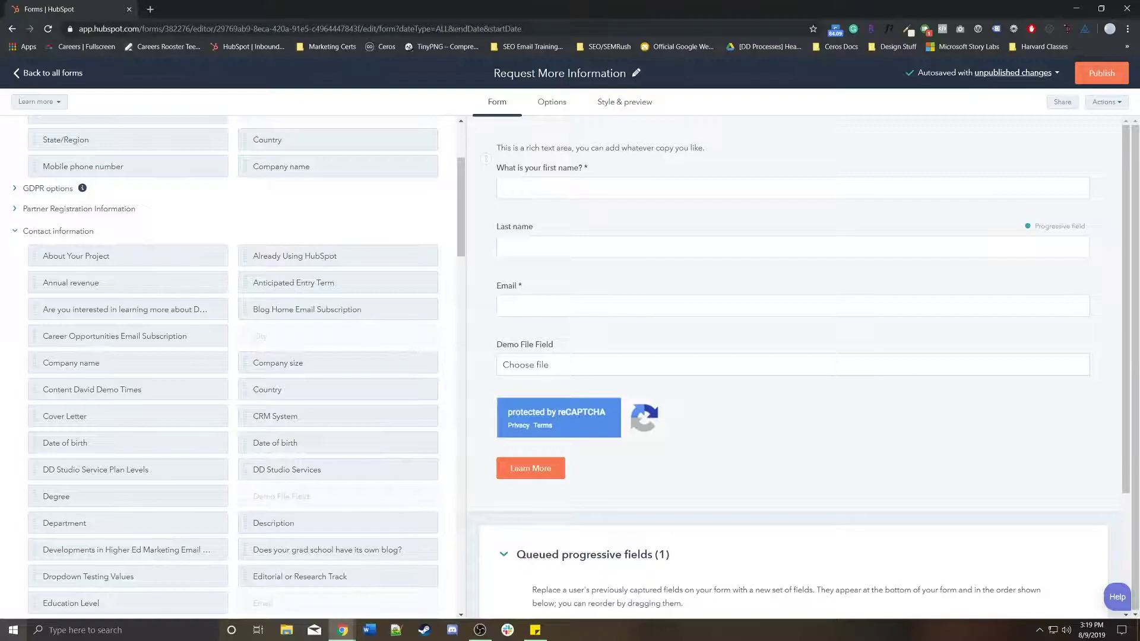
pyautogui.scroll(3, 232, 357)
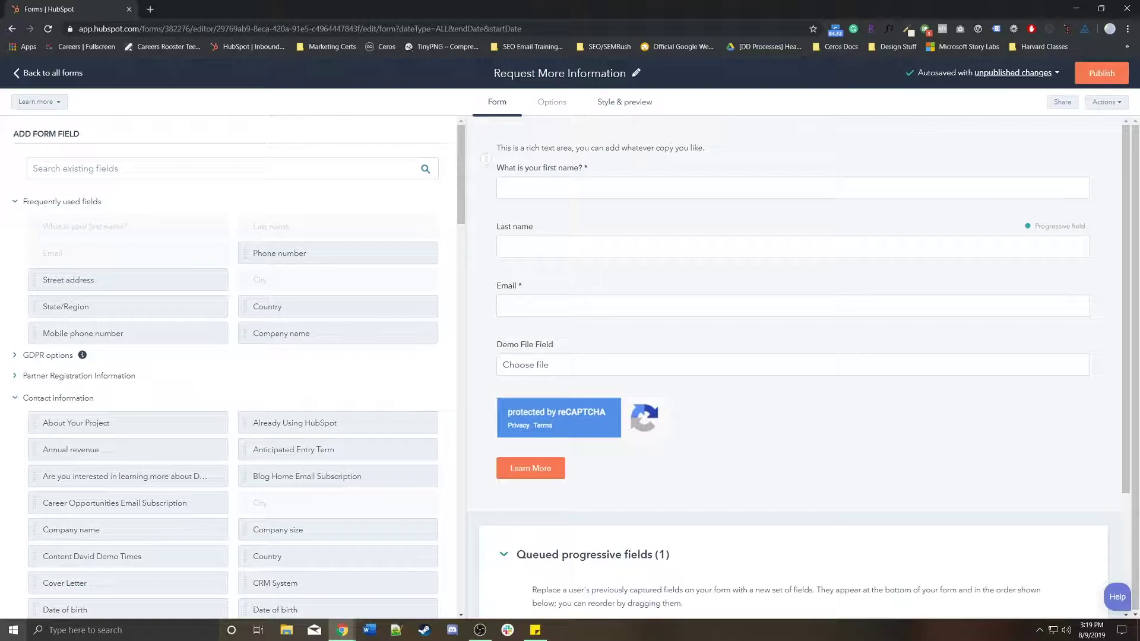
# Step: In the form's submission options, try redirecting visitors to another page, and return to displaying a thank you message
pyautogui.click(551, 102)
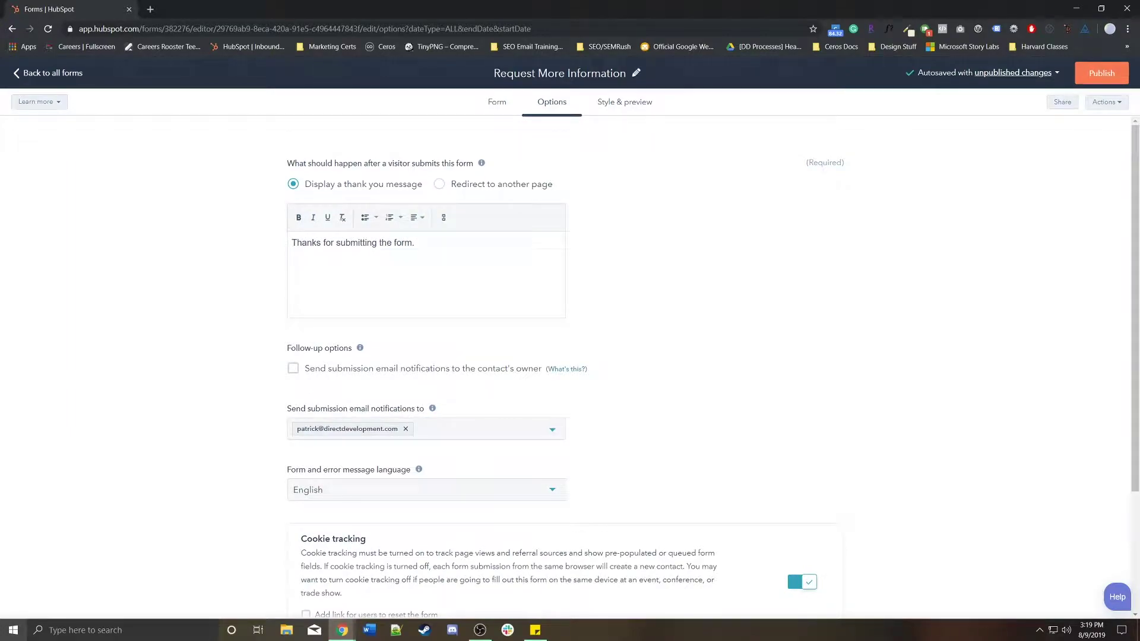
pyautogui.tripleClick(394, 242)
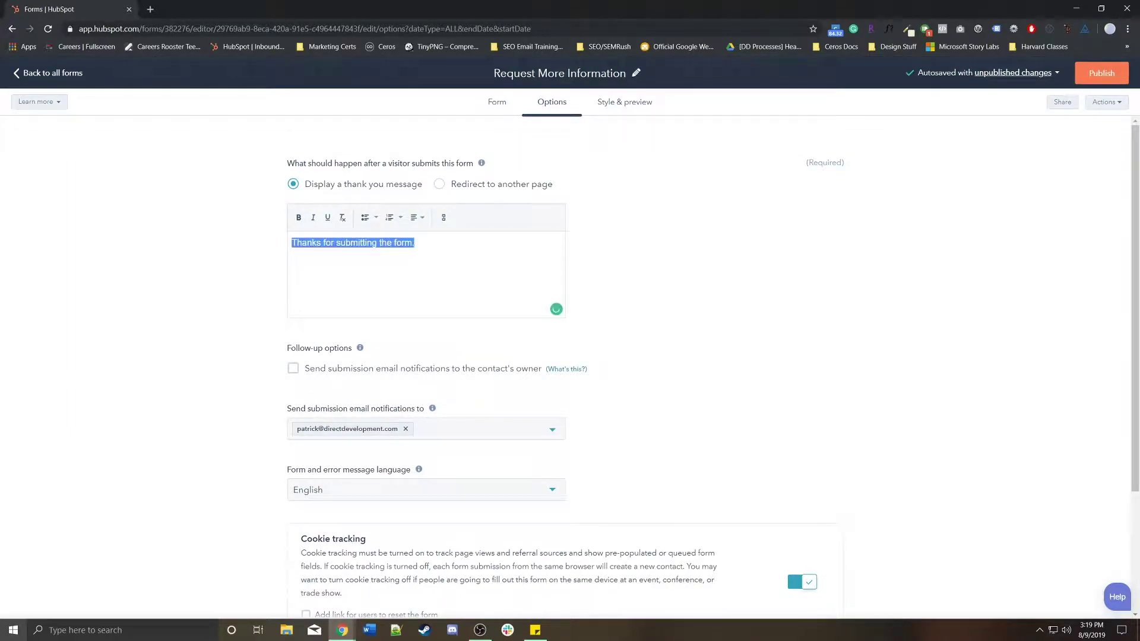
pyautogui.click(439, 184)
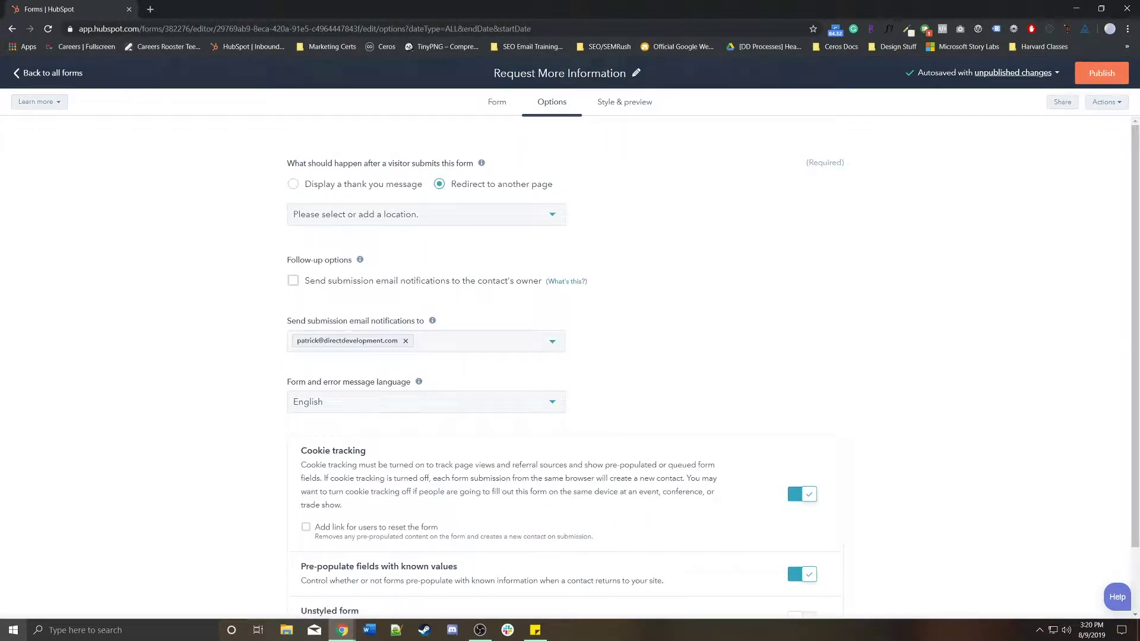
pyautogui.click(293, 185)
pyautogui.click(438, 184)
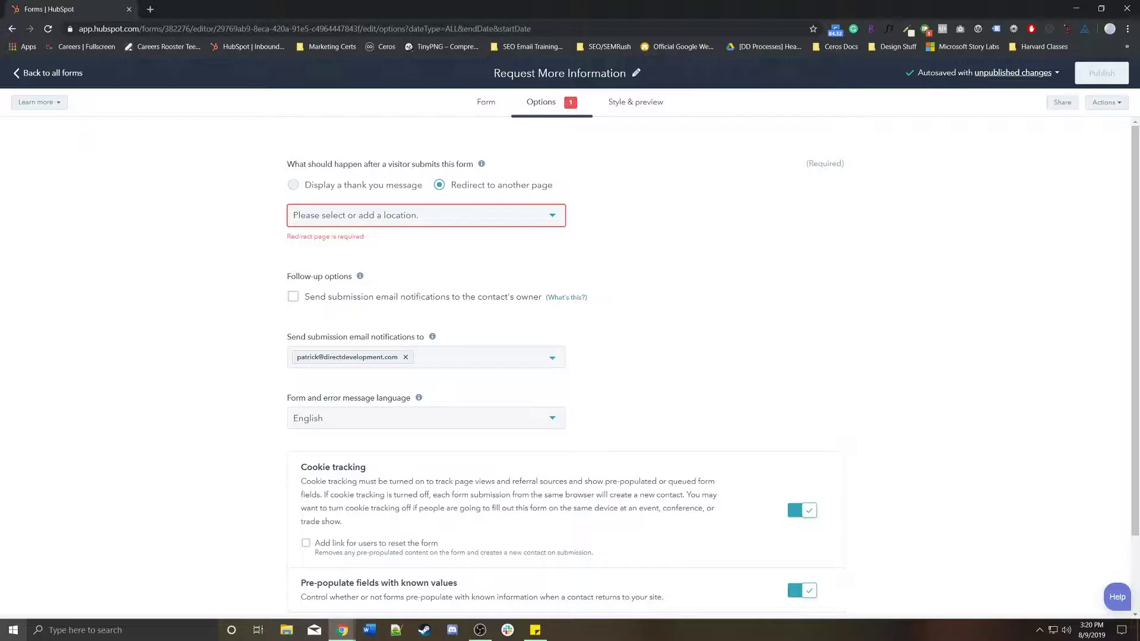
pyautogui.click(293, 184)
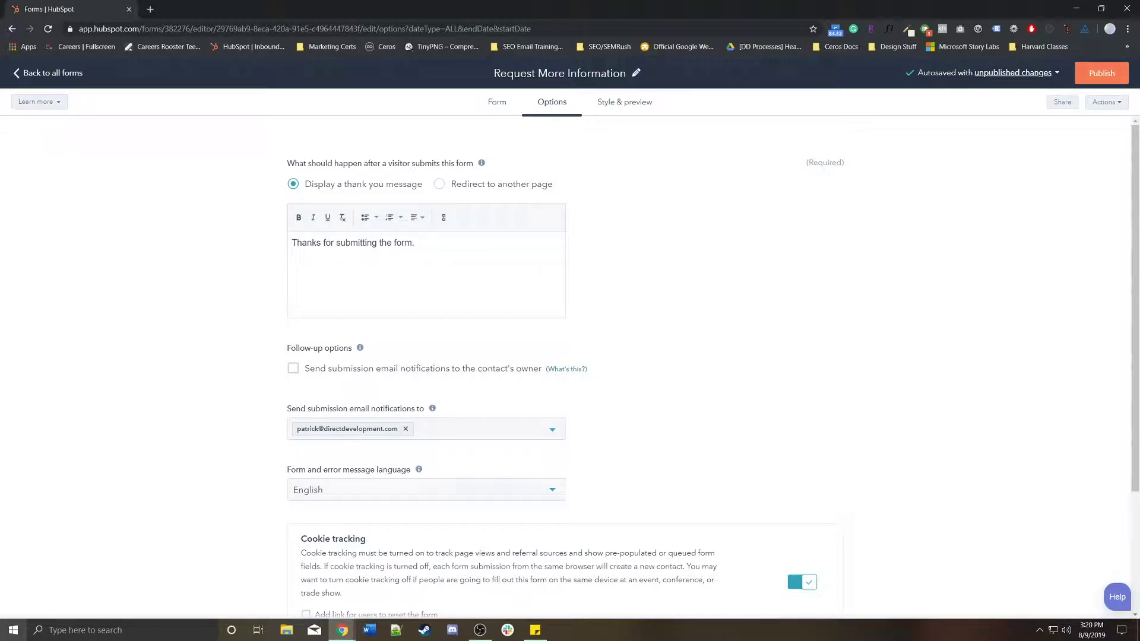
# Step: Add a second colleague's e-mail address to the recipients of the submission email notifications
pyautogui.scroll(-1, 570, 367)
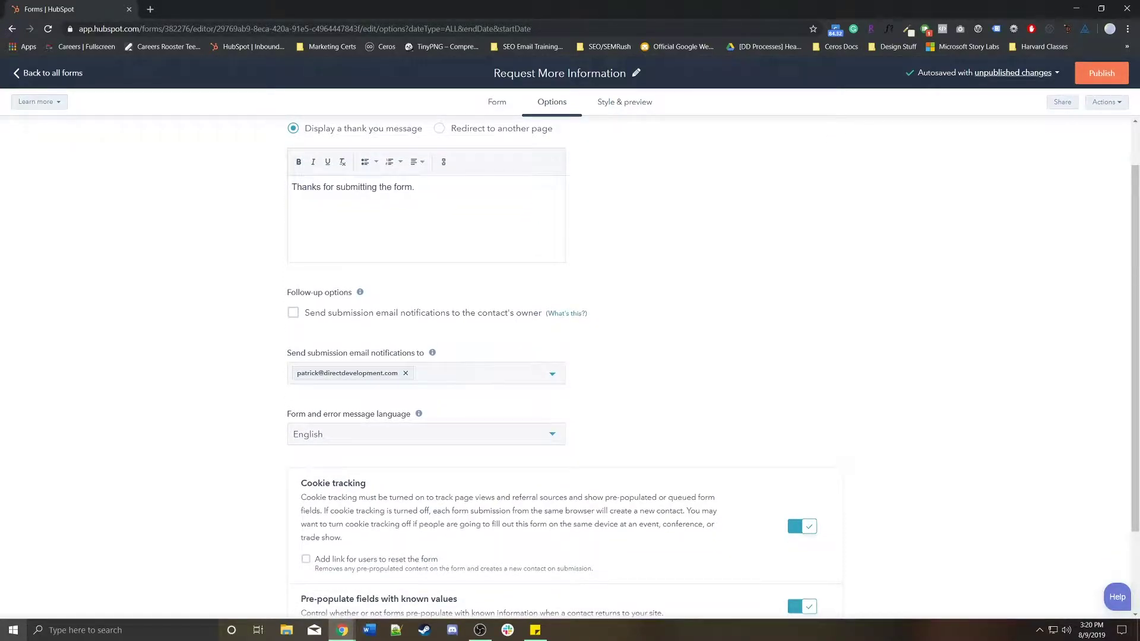
pyautogui.click(482, 374)
pyautogui.press('Escape')
pyautogui.click(482, 373)
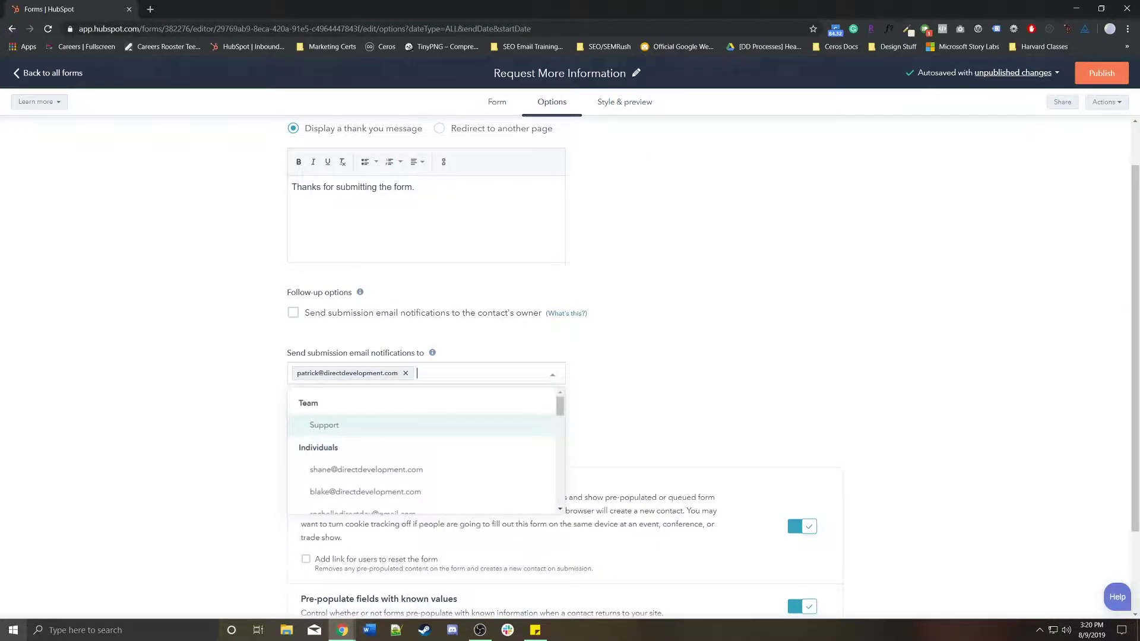
pyautogui.write('zac')
pyautogui.press('Return')
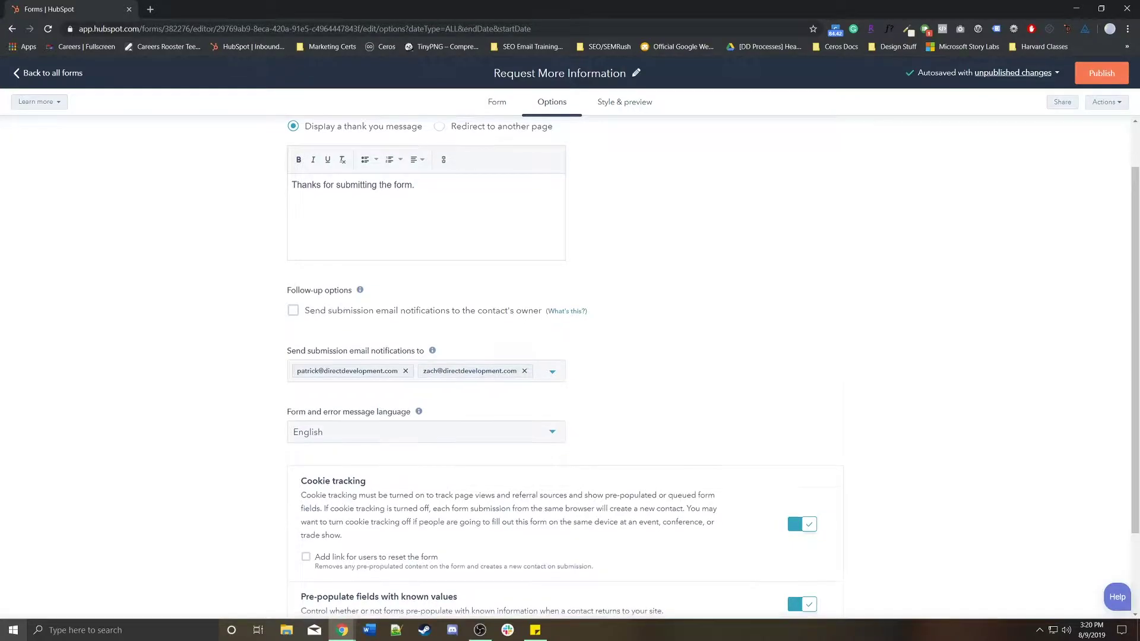
# Step: Look over the remaining form options, return to the form's fields and review the Last name field's progressive option
pyautogui.scroll(-2, 564, 357)
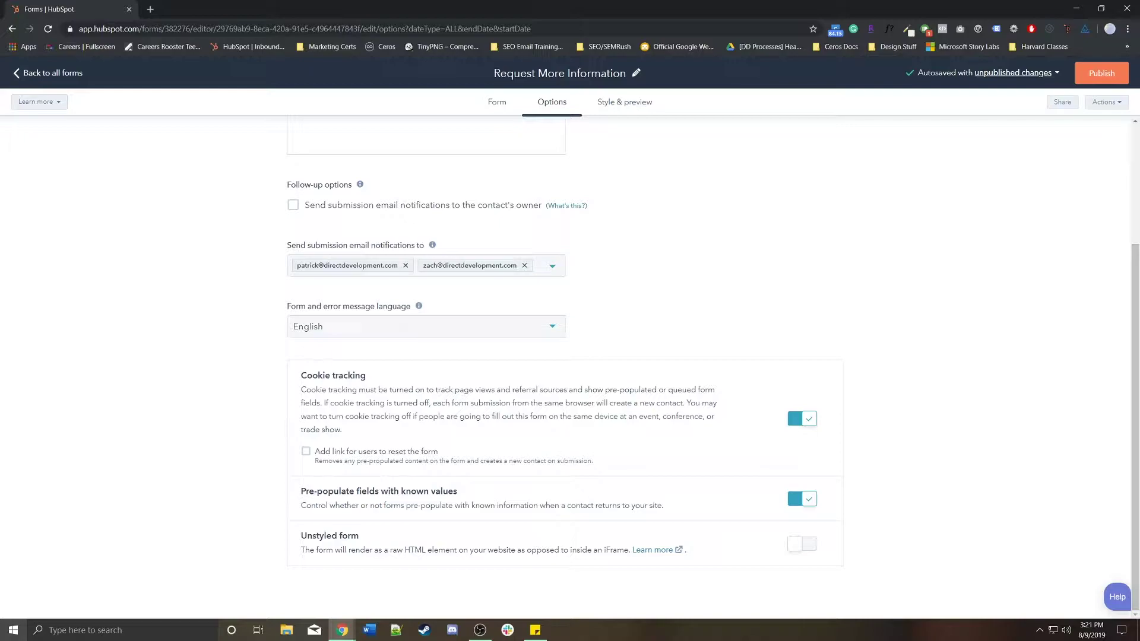
pyautogui.click(496, 102)
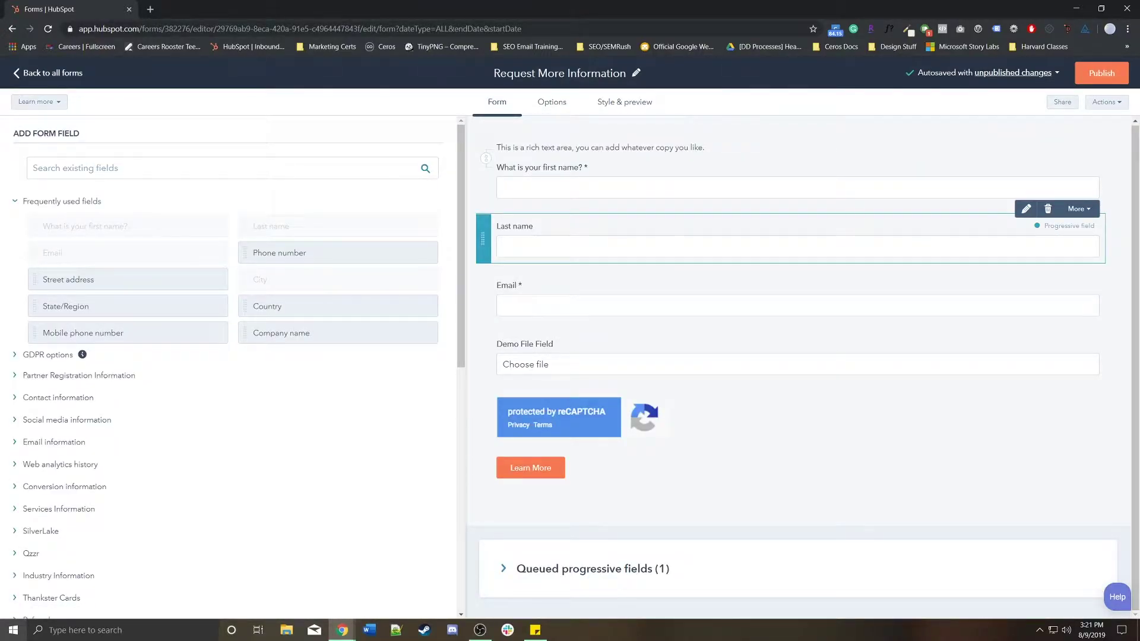
pyautogui.click(797, 246)
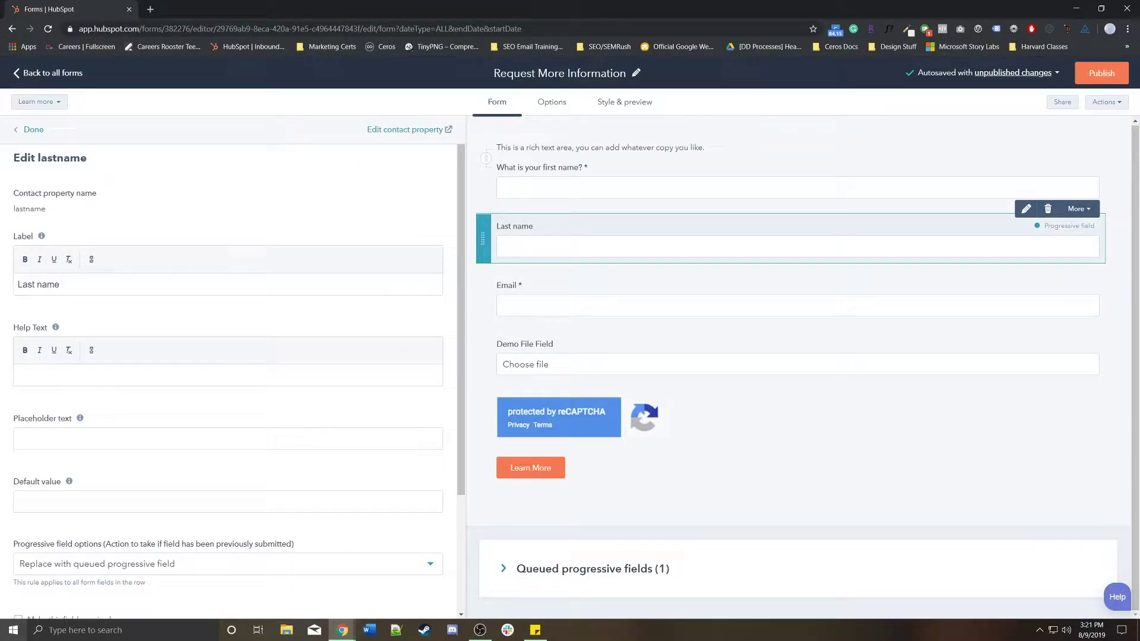
pyautogui.scroll(-3, 228, 357)
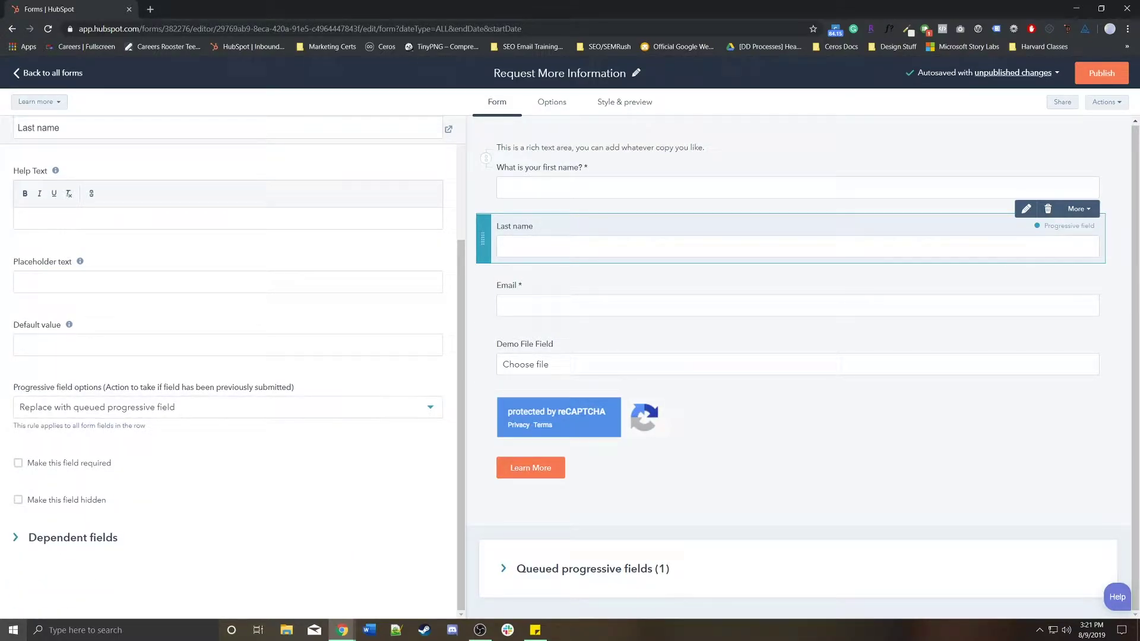
# Step: Make the Last name field hidden and enter a person's name as its default value
pyautogui.click(18, 499)
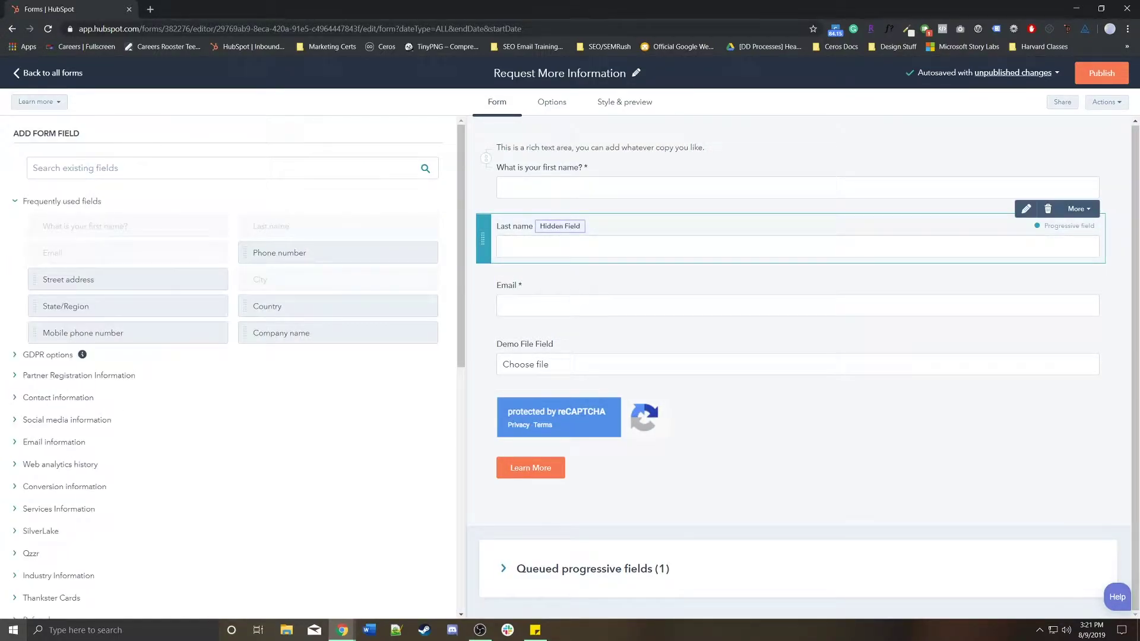
pyautogui.click(20, 502)
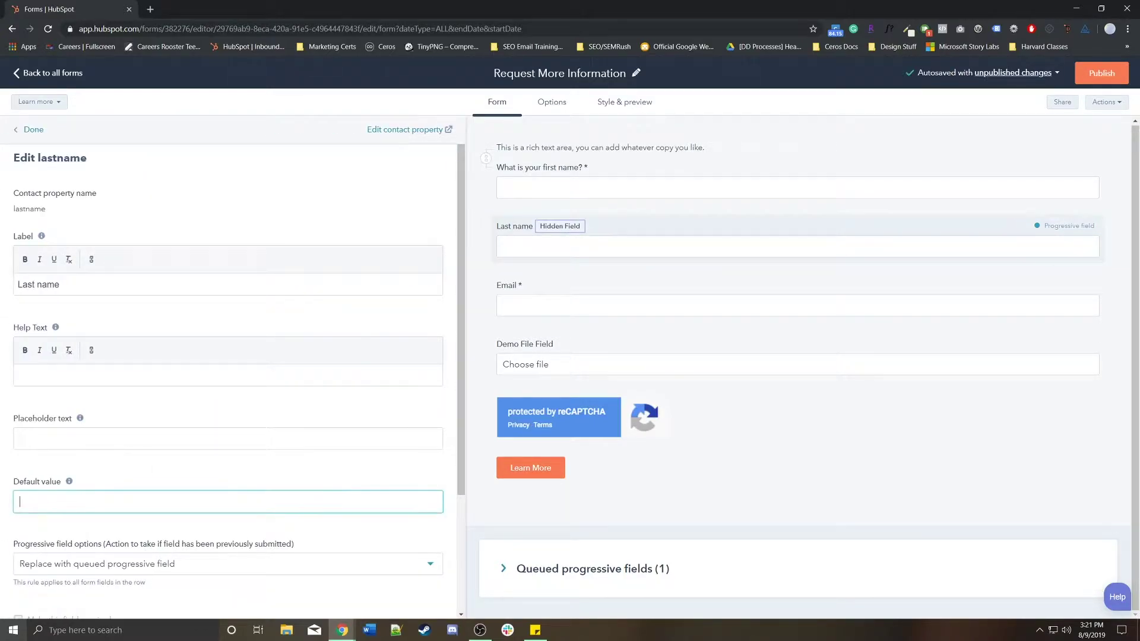
pyautogui.write('Patrick')
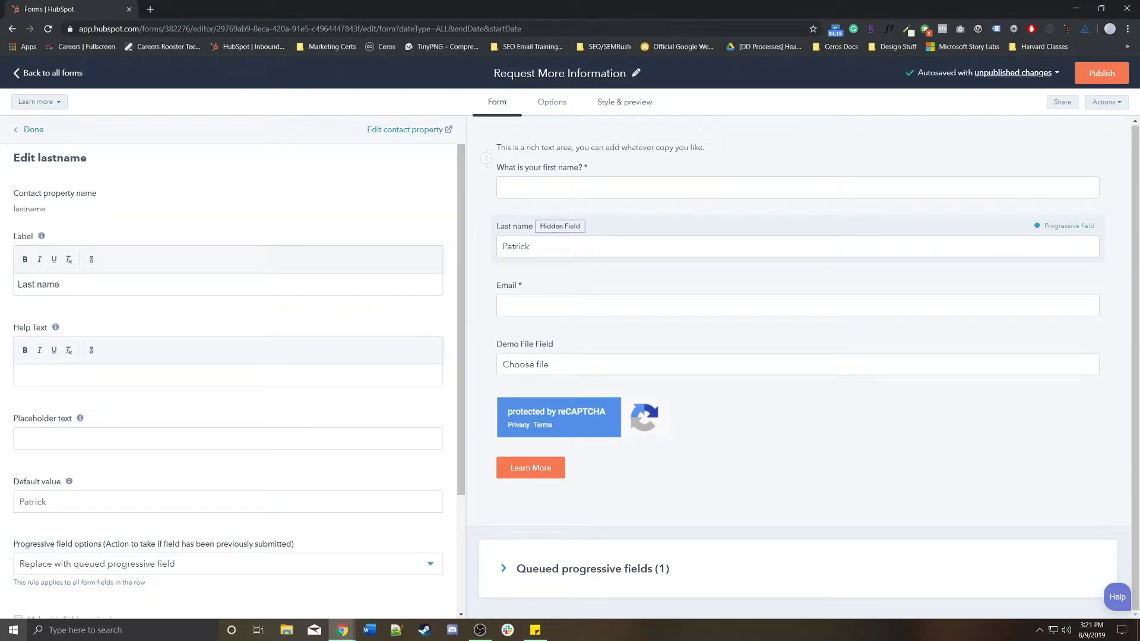
# Step: In the form's cookie tracking options, add a link for users to reset the form, rechecking the hidden Last name field along the way
pyautogui.click(551, 102)
pyautogui.scroll(-3, 564, 366)
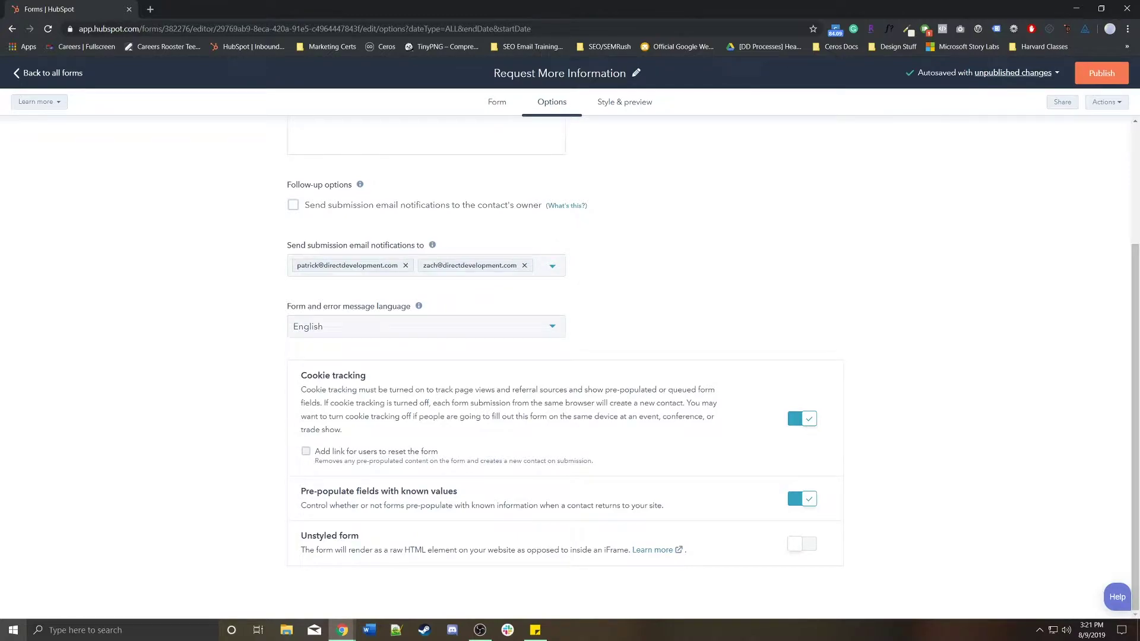
pyautogui.click(306, 451)
pyautogui.click(496, 102)
pyautogui.click(797, 246)
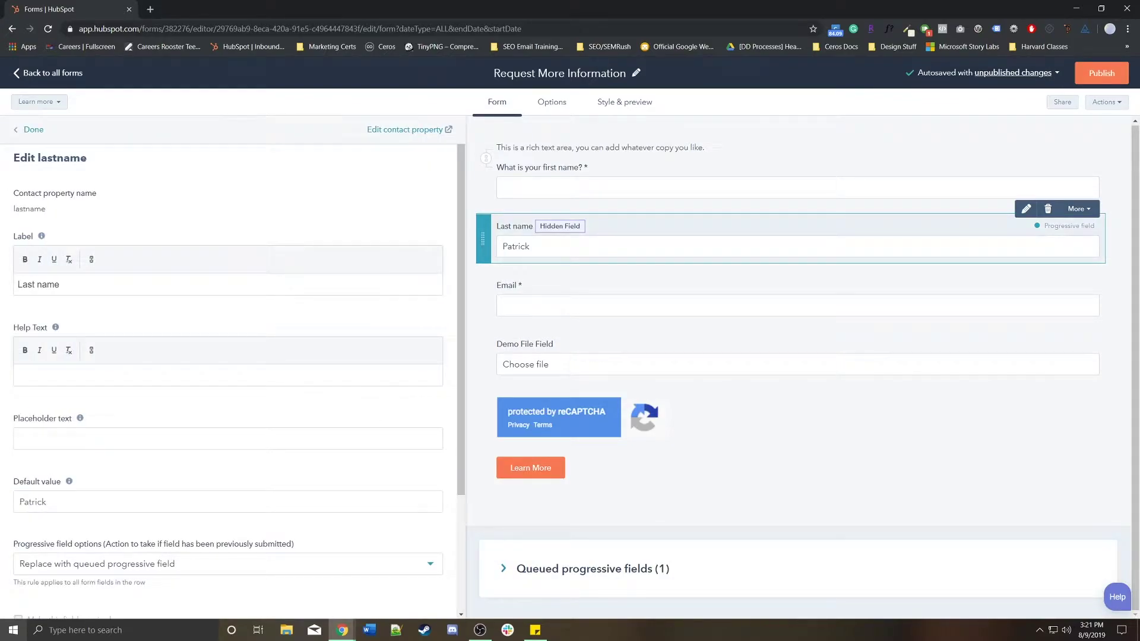
pyautogui.click(551, 102)
pyautogui.click(306, 452)
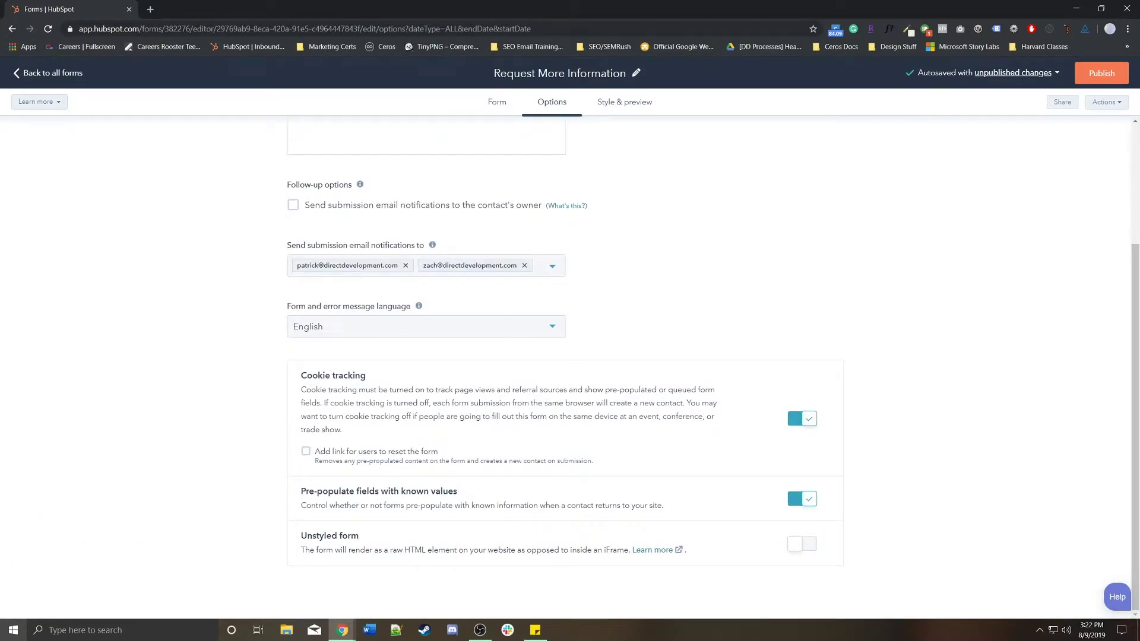
# Step: Go to the form's style and preview, bring up its sharing options and select the embed code
pyautogui.scroll(3, 564, 367)
pyautogui.click(624, 101)
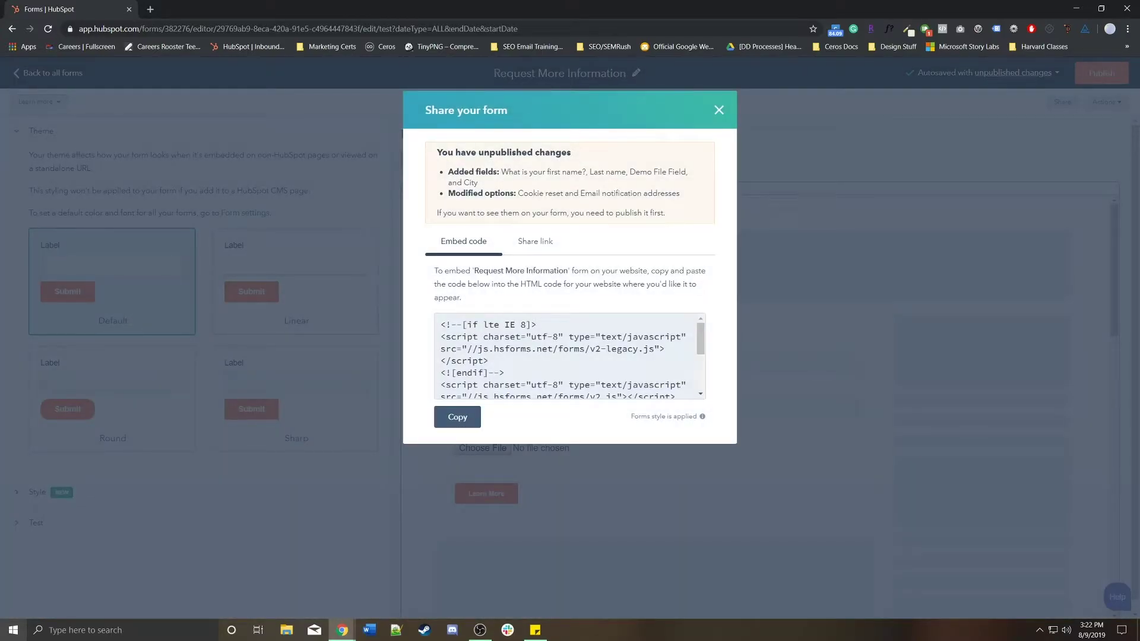
pyautogui.scroll(-1, 570, 356)
pyautogui.click(570, 356)
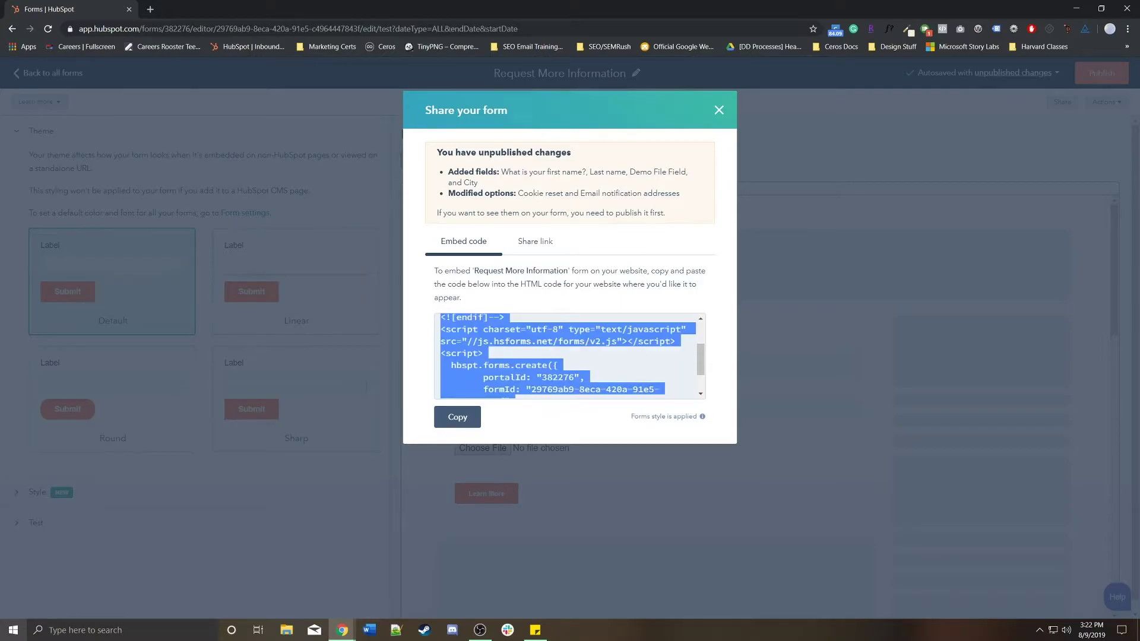
# Step: Publish the form, view its standalone page through the share link, and return to the form's preview
pyautogui.click(534, 241)
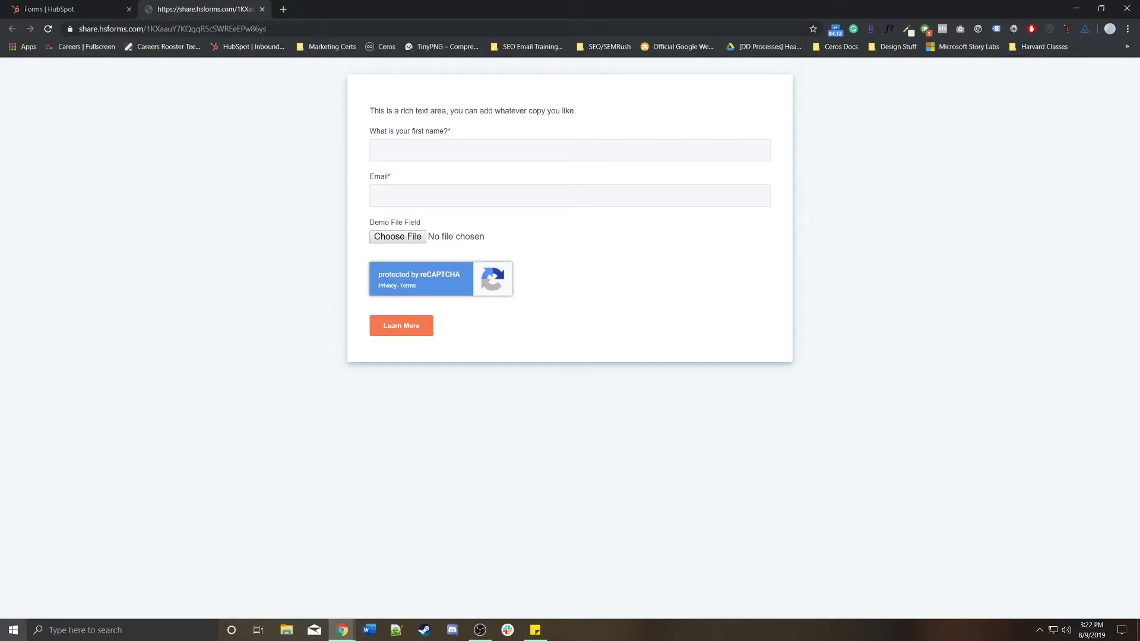
pyautogui.hotkey('ctrl', 'shift', 'Tab')
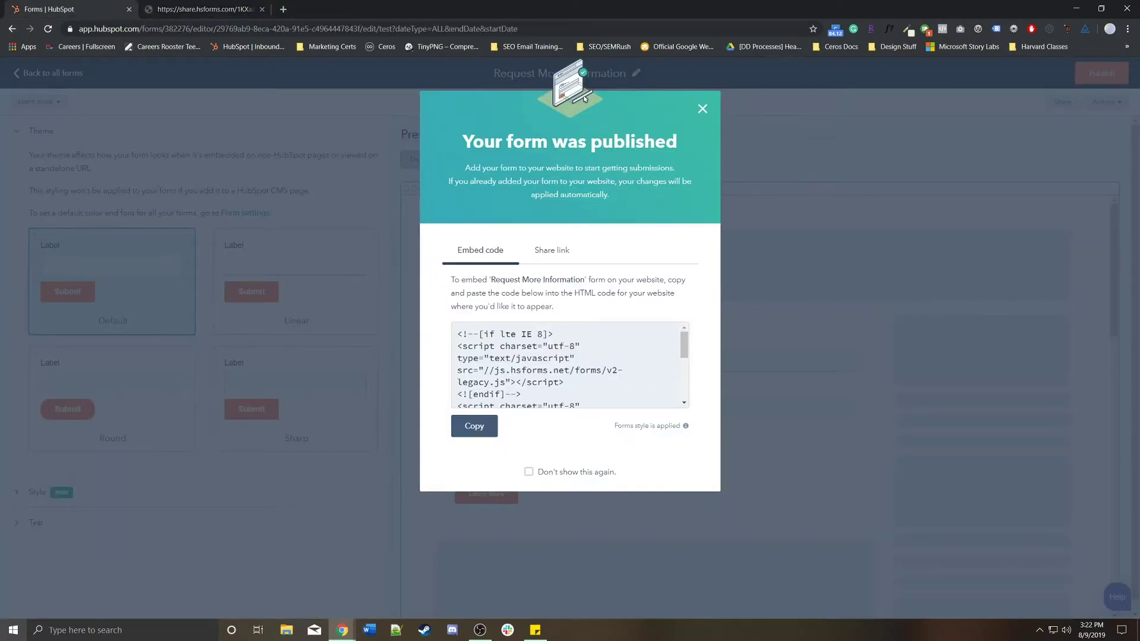
pyautogui.press('Escape')
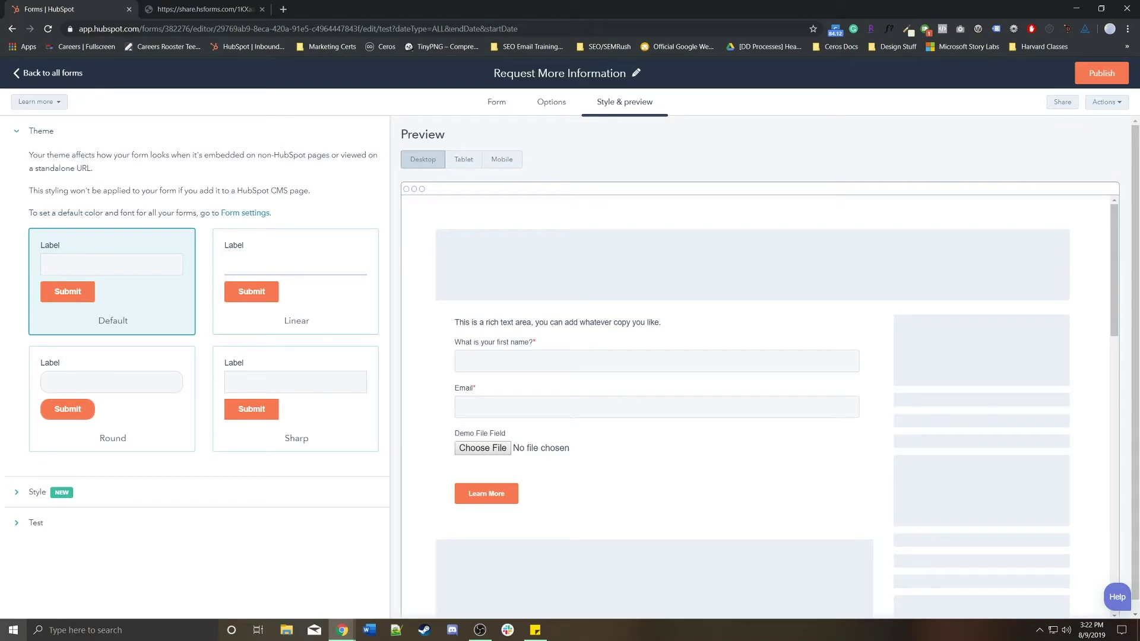
# Step: Look over the additional actions offered for the form and review its fields and other form elements
pyautogui.click(1106, 102)
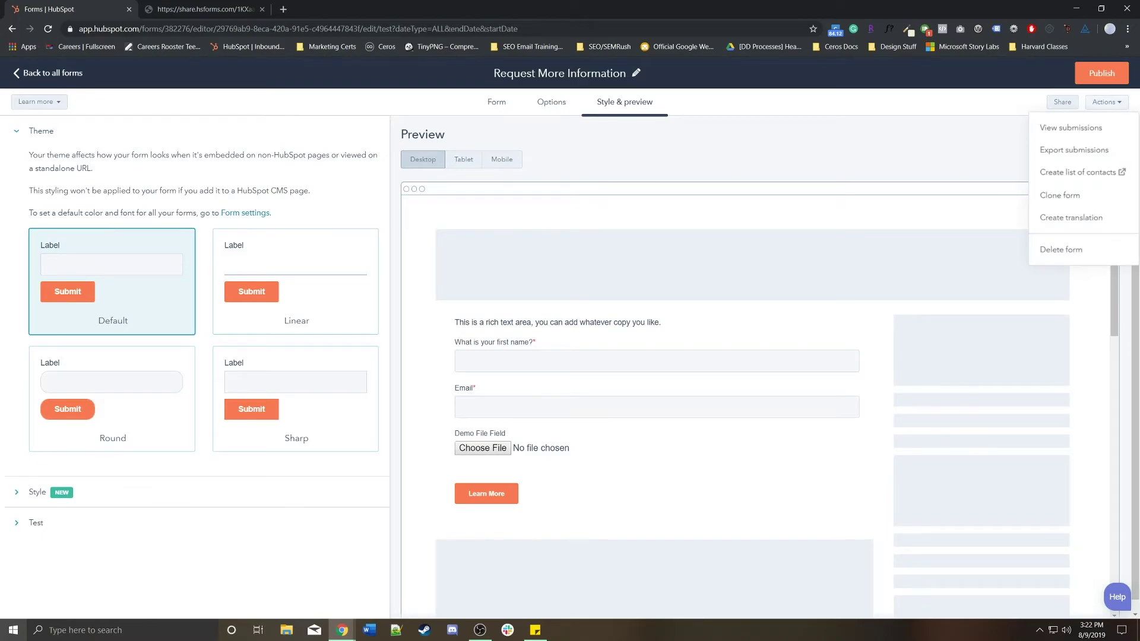
pyautogui.click(497, 102)
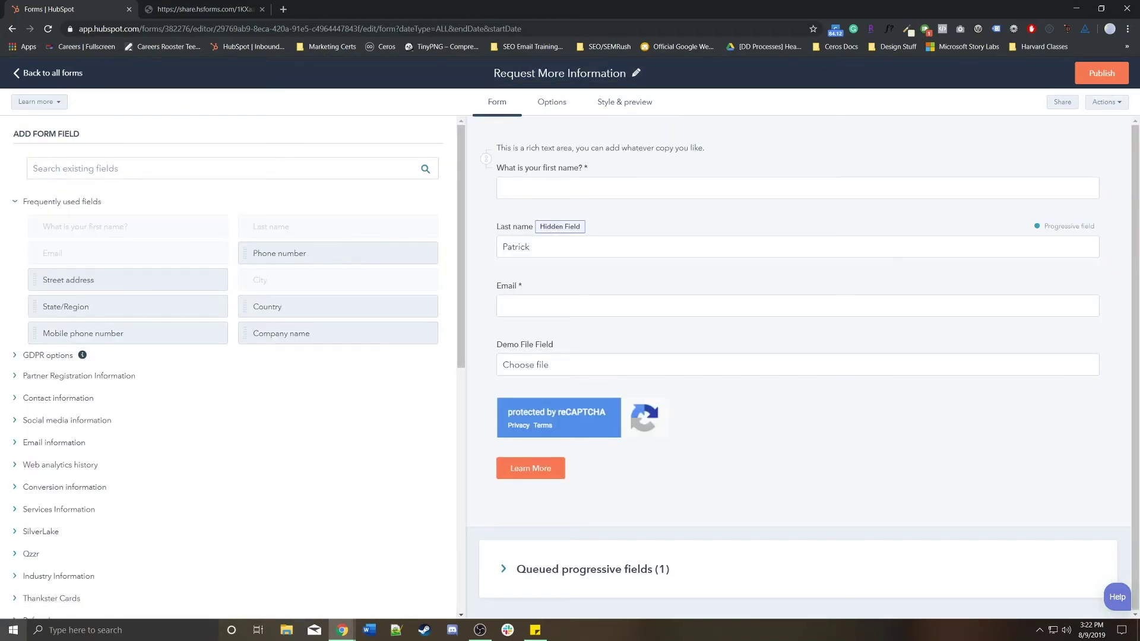
pyautogui.scroll(-4, 229, 357)
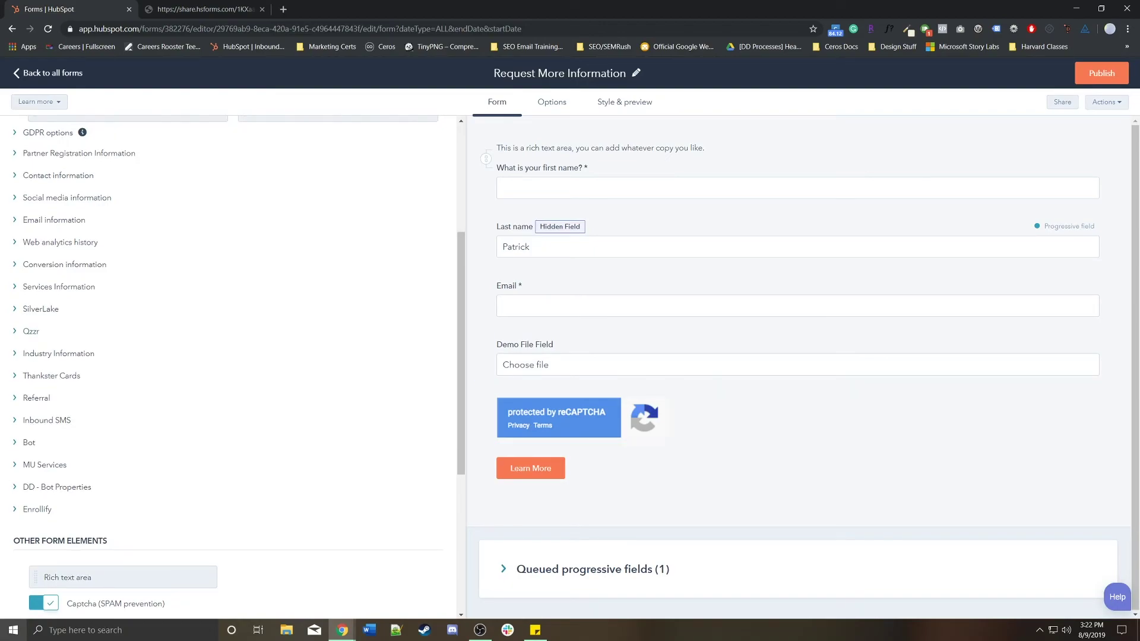